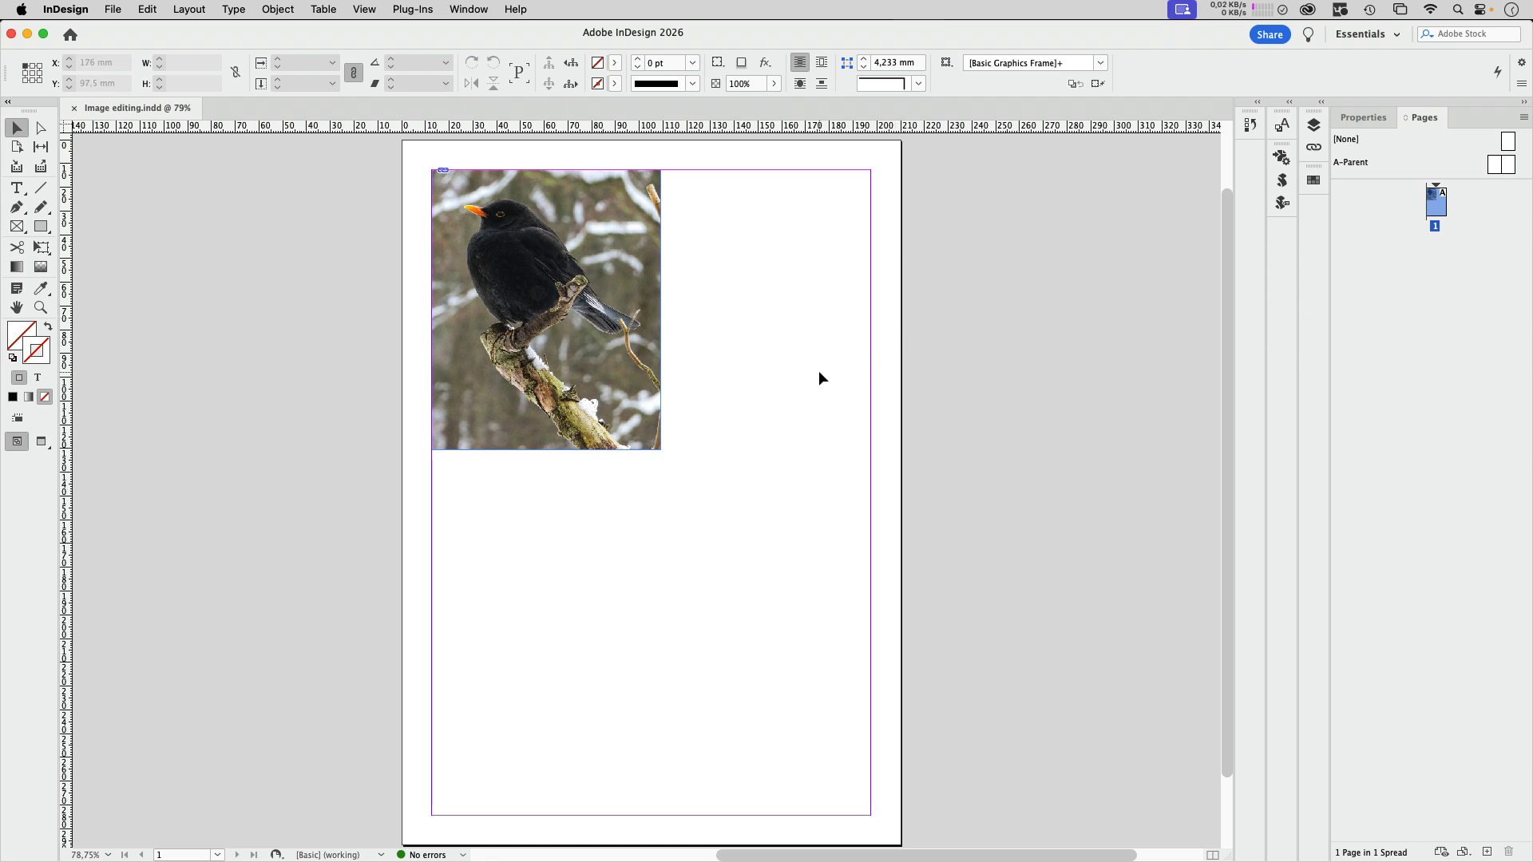
Select the blackbird photo and turn on the Contextual Task Bar.
click(623, 375)
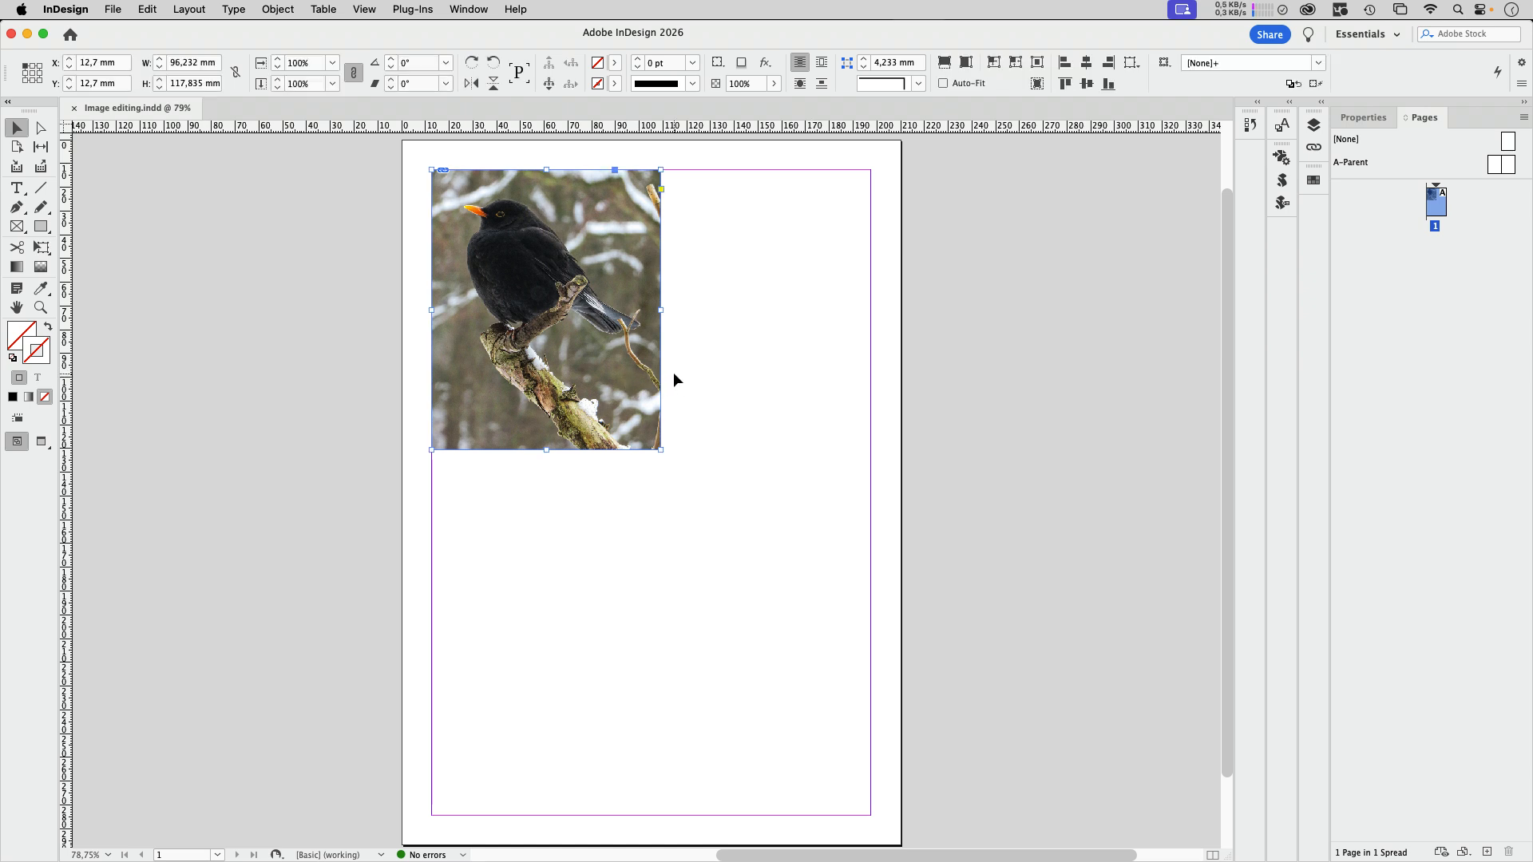
click(469, 9)
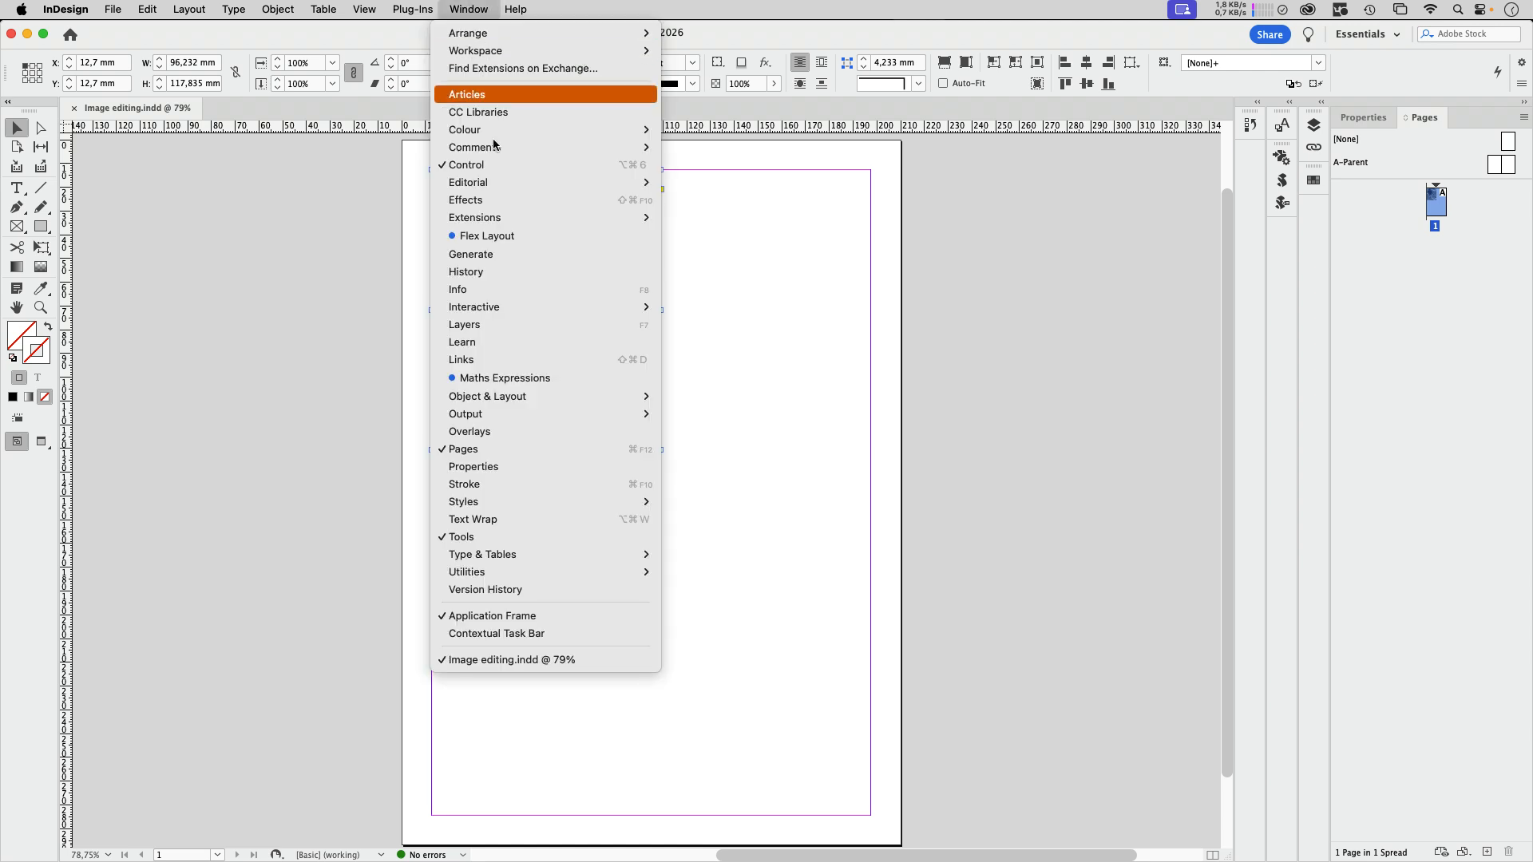
click(567, 636)
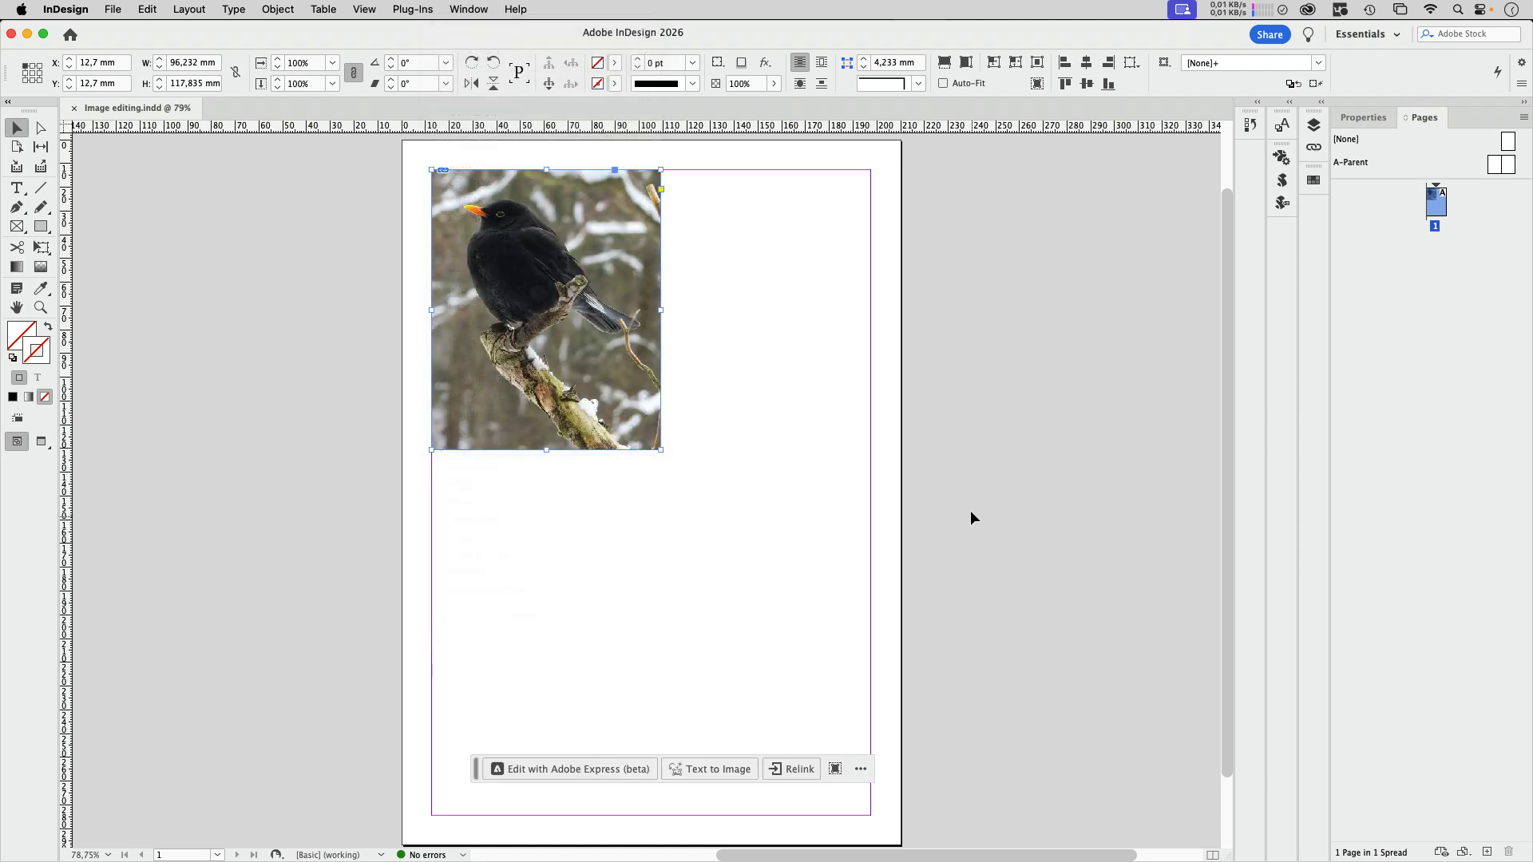
Try removing the blackbird photo's background with Adobe Express, and discard the edit.
click(571, 768)
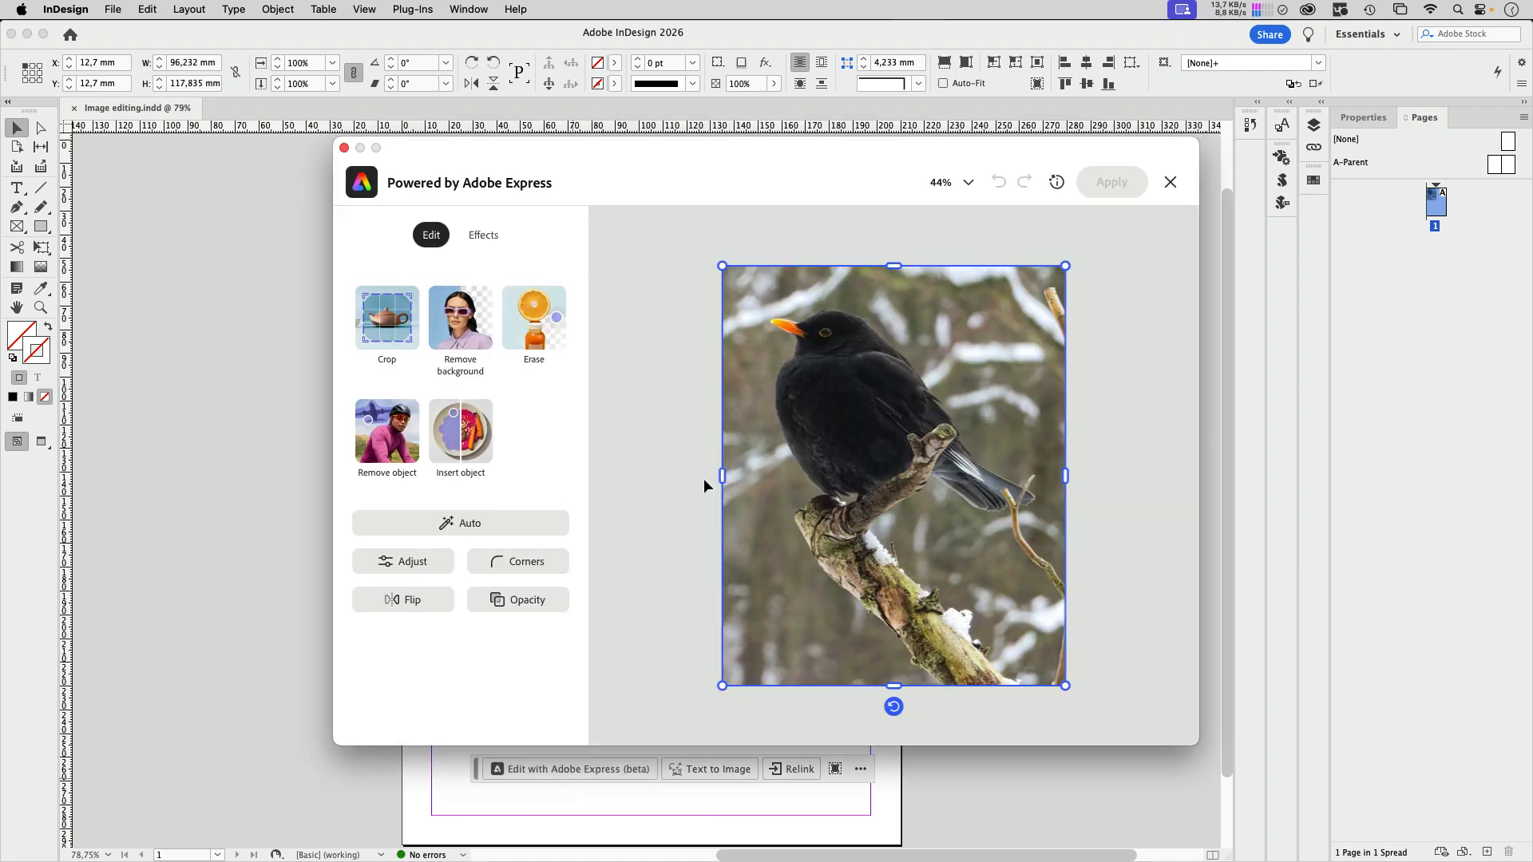
drag(701, 157, 561, 120)
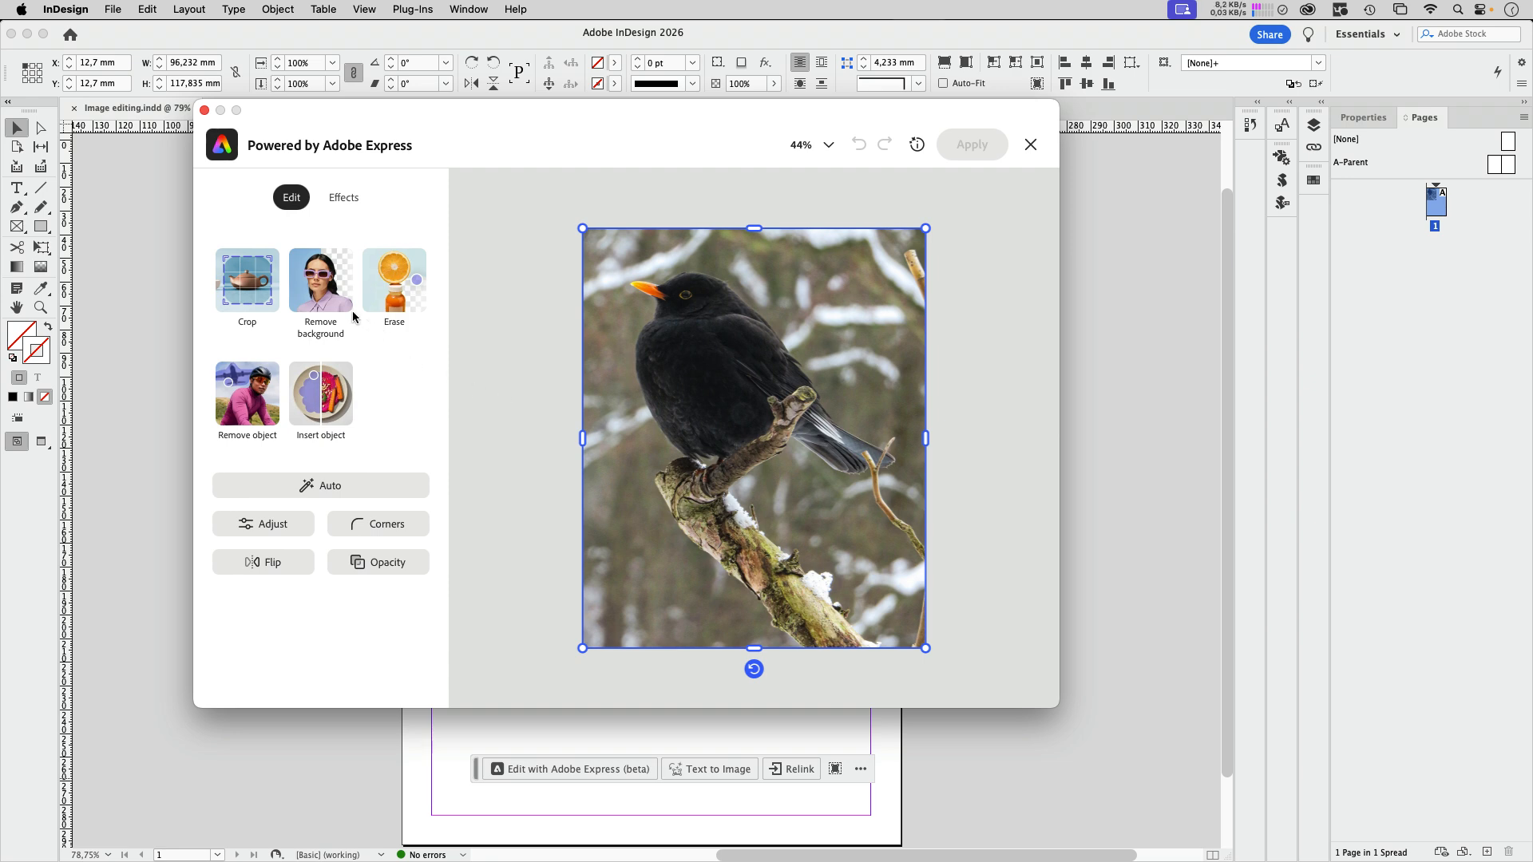
click(332, 294)
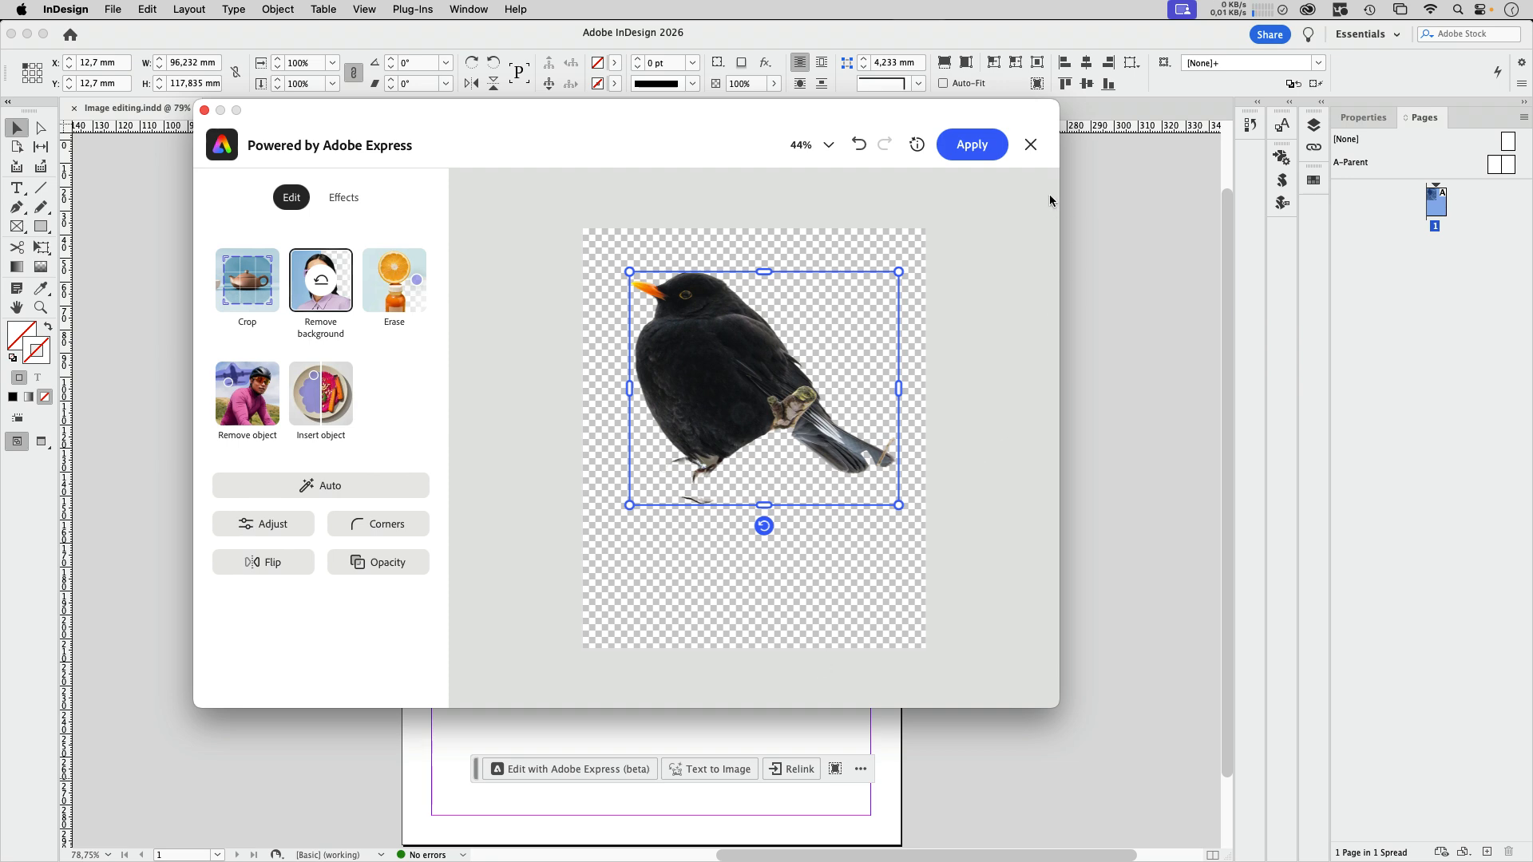
click(1030, 144)
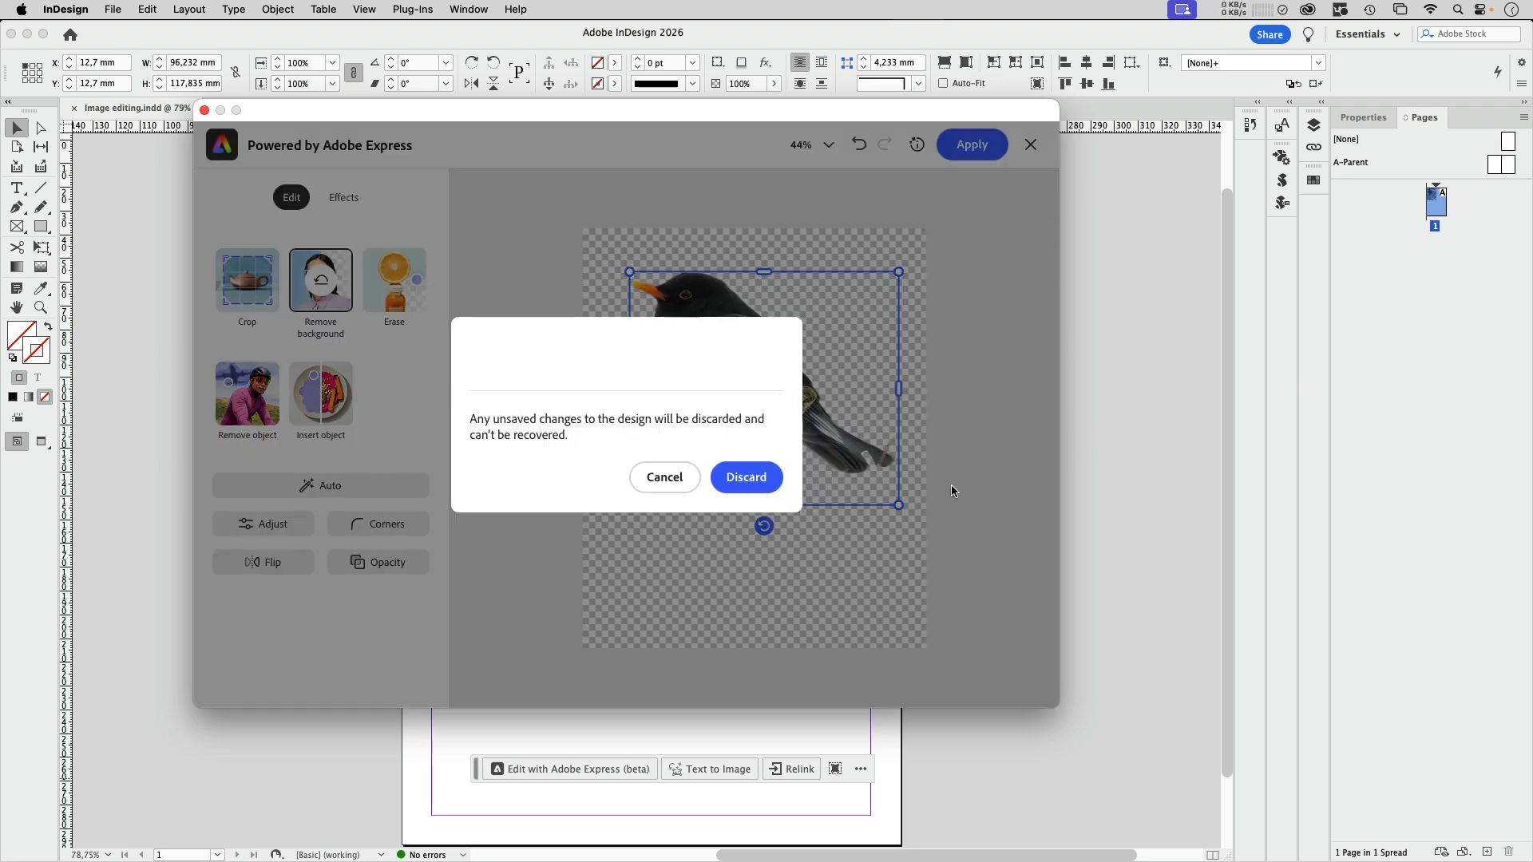
click(762, 479)
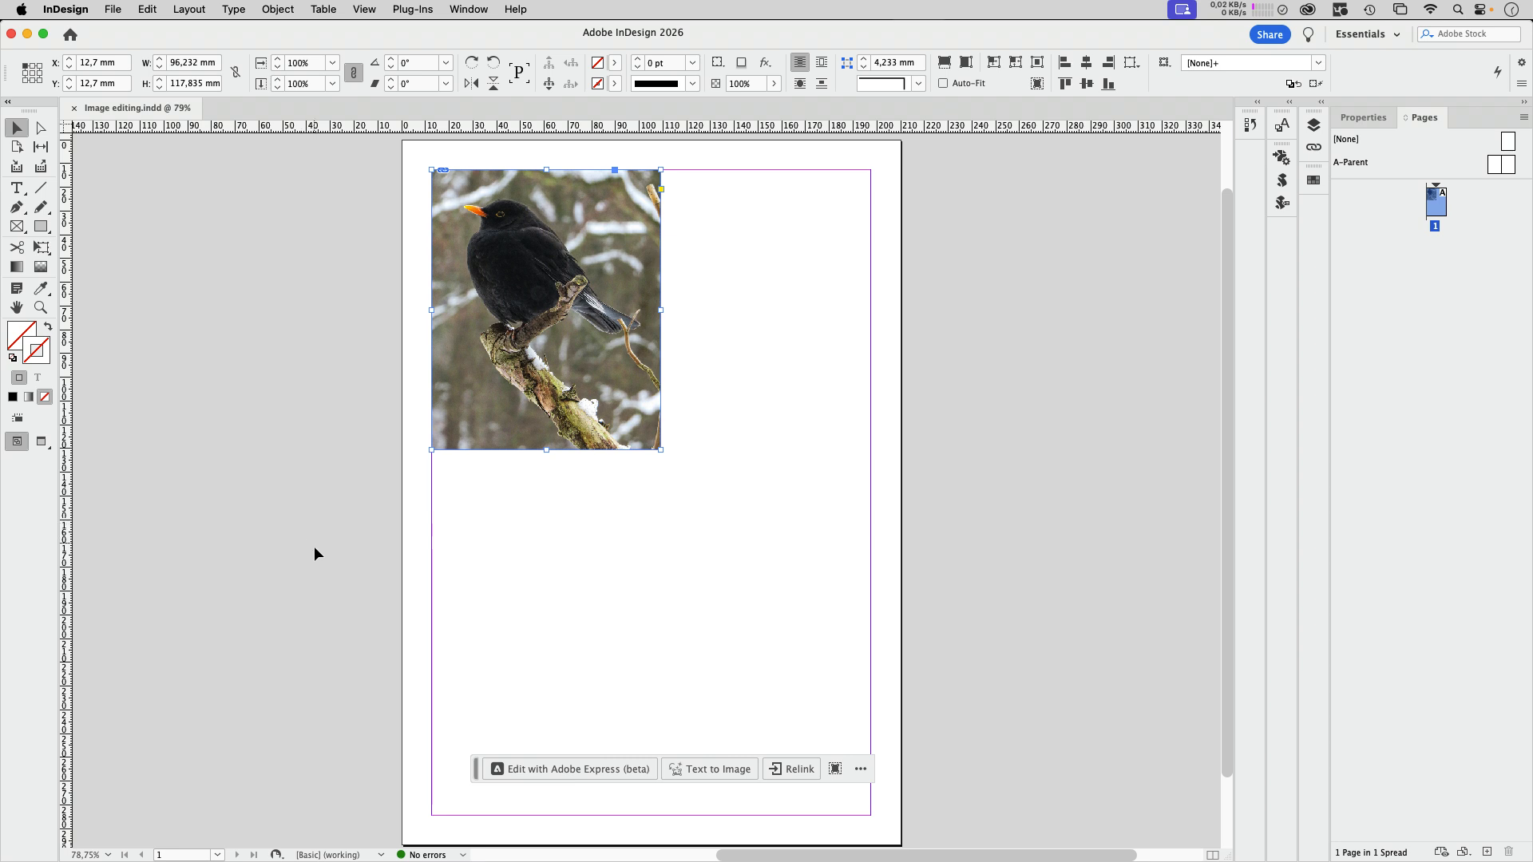
Open IMG_6187-pink.jpg from the Finder folder in Photoshop to inspect the original image.
click(400, 833)
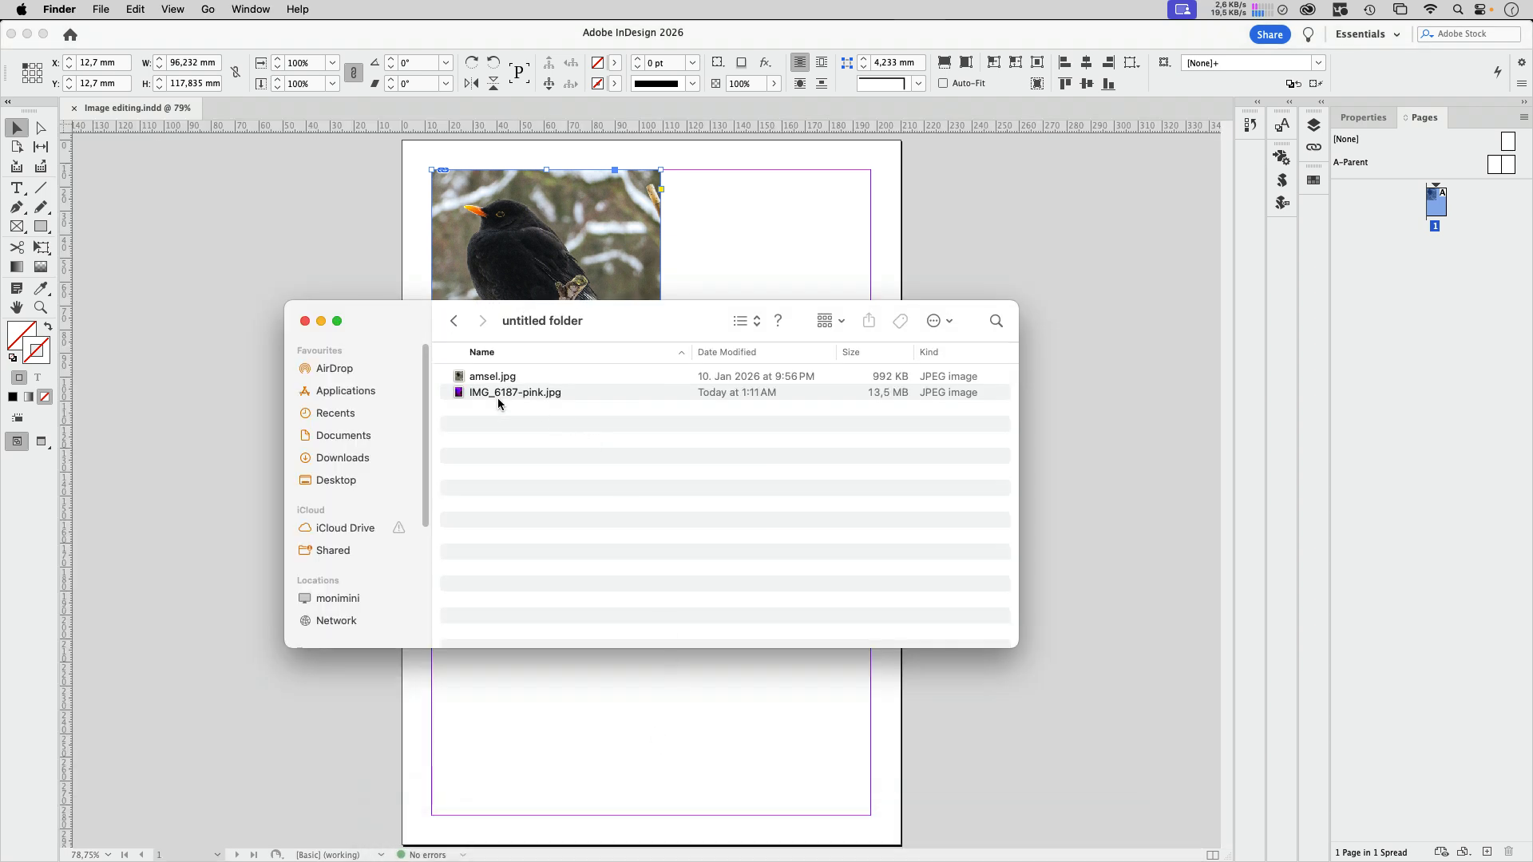
click(462, 395)
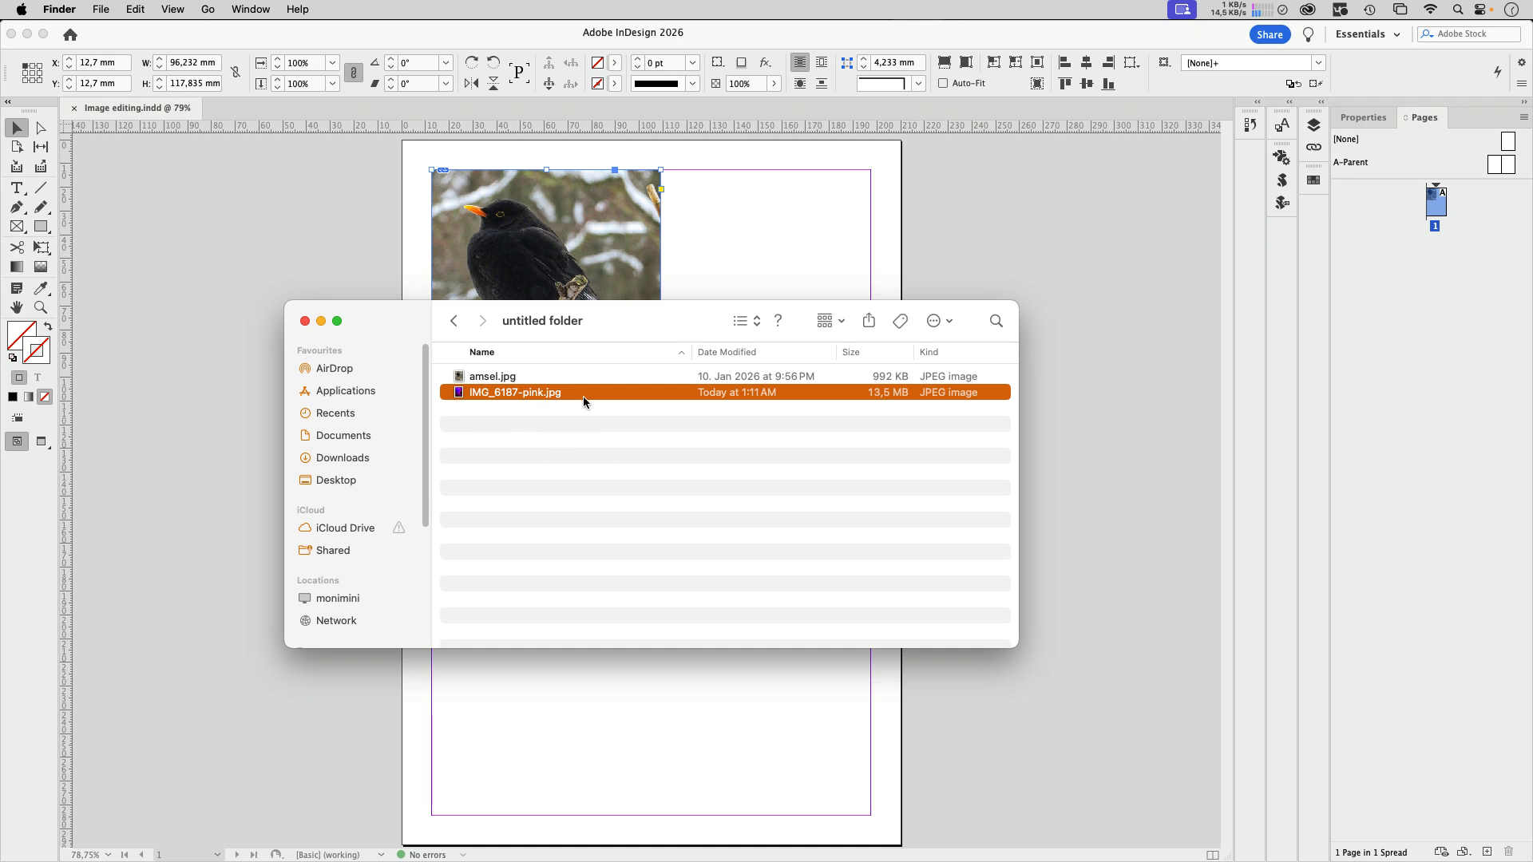
drag(455, 396, 972, 834)
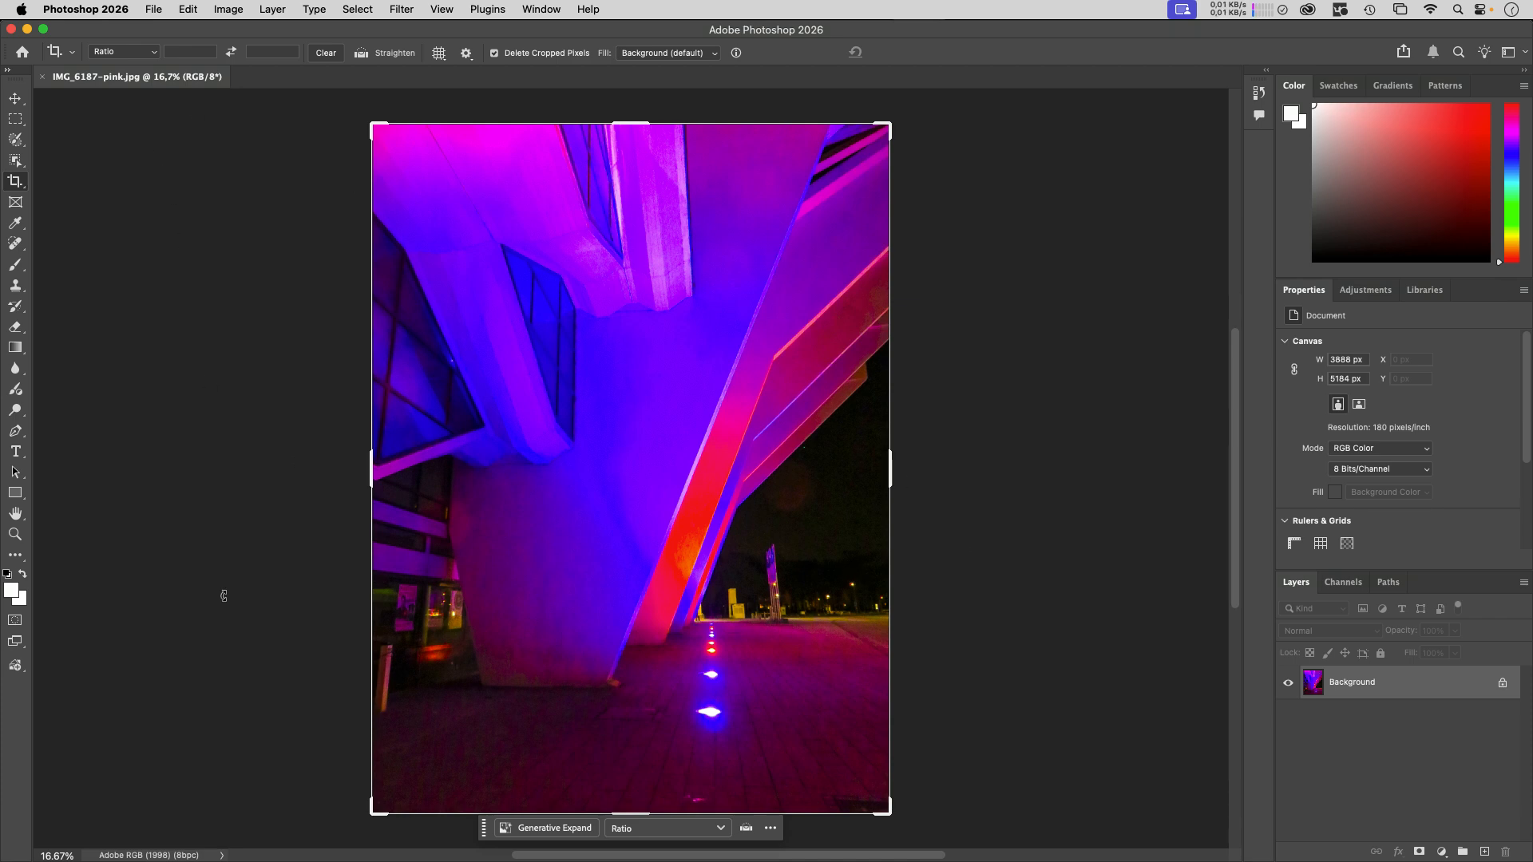
Duplicate IMG_6187-pink.jpg in Finder and place the copy below the blackbird photo in InDesign, about 110 × 146 mm.
mouse_move(256, 860)
click(392, 834)
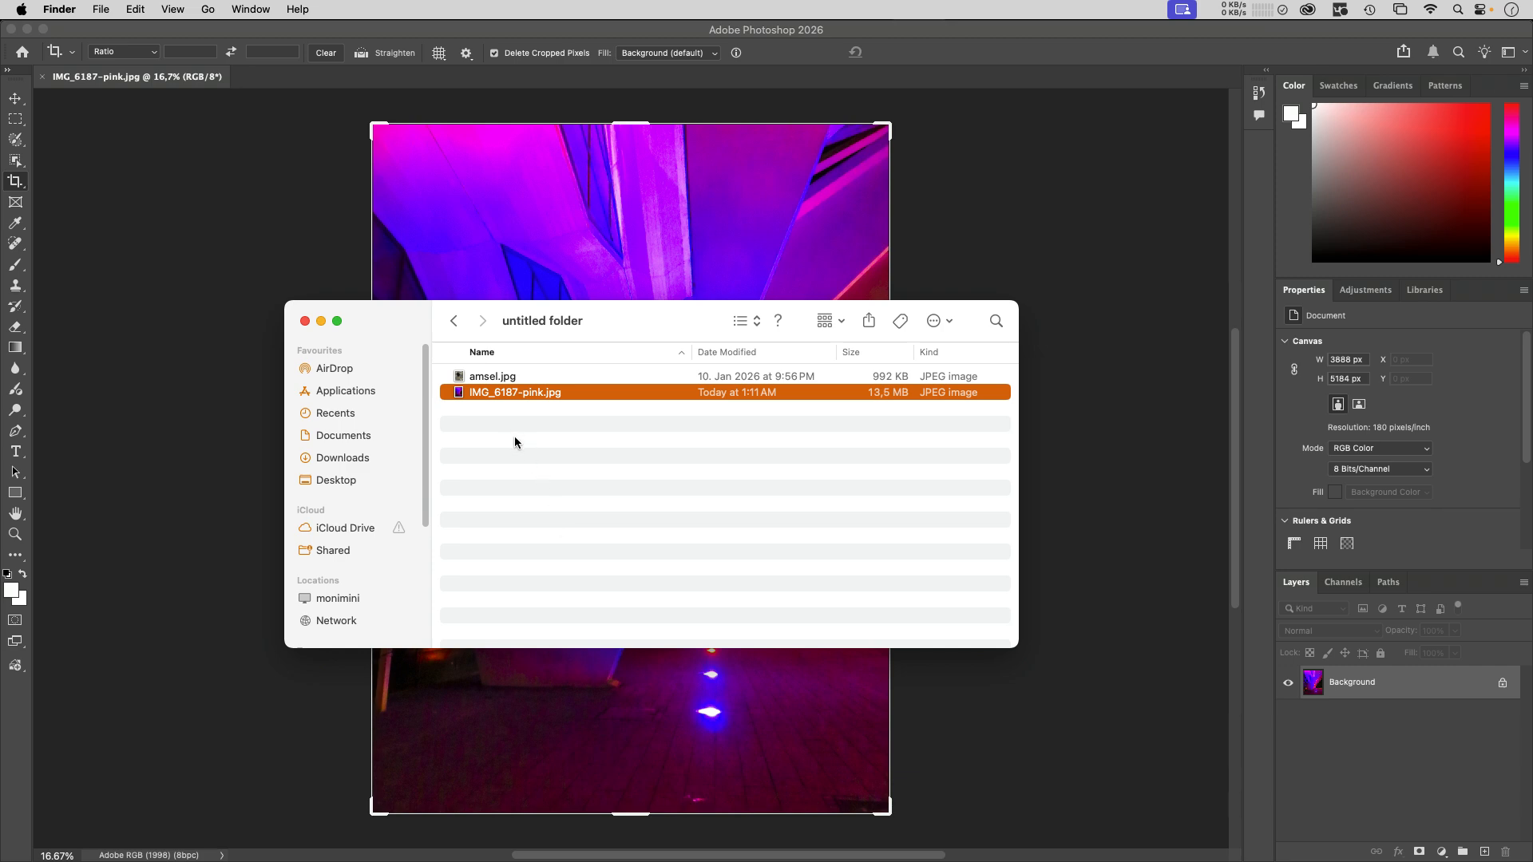
key(super+d)
mouse_move(581, 859)
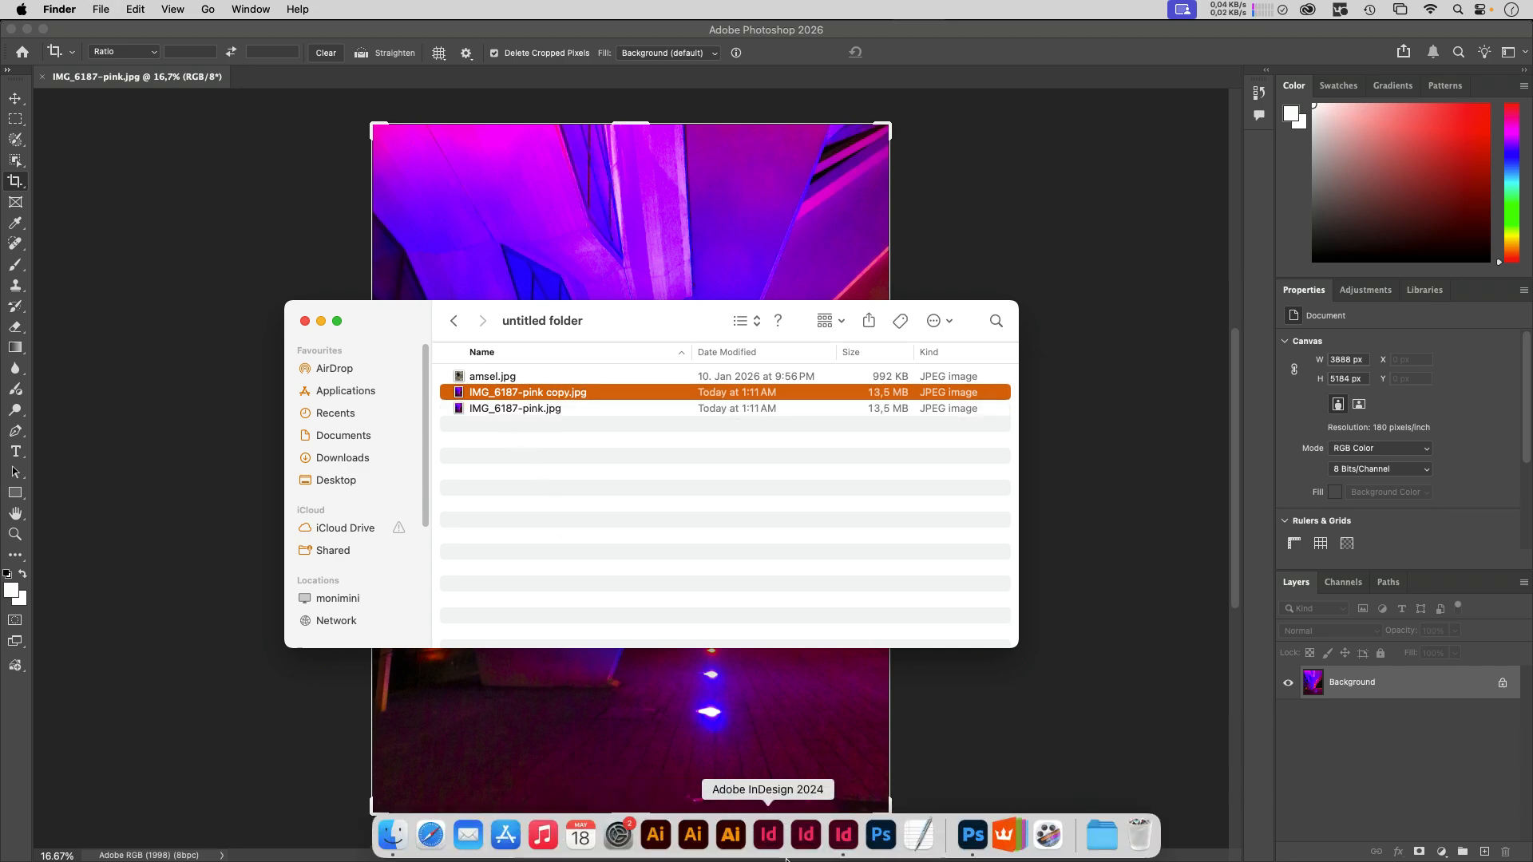
click(849, 838)
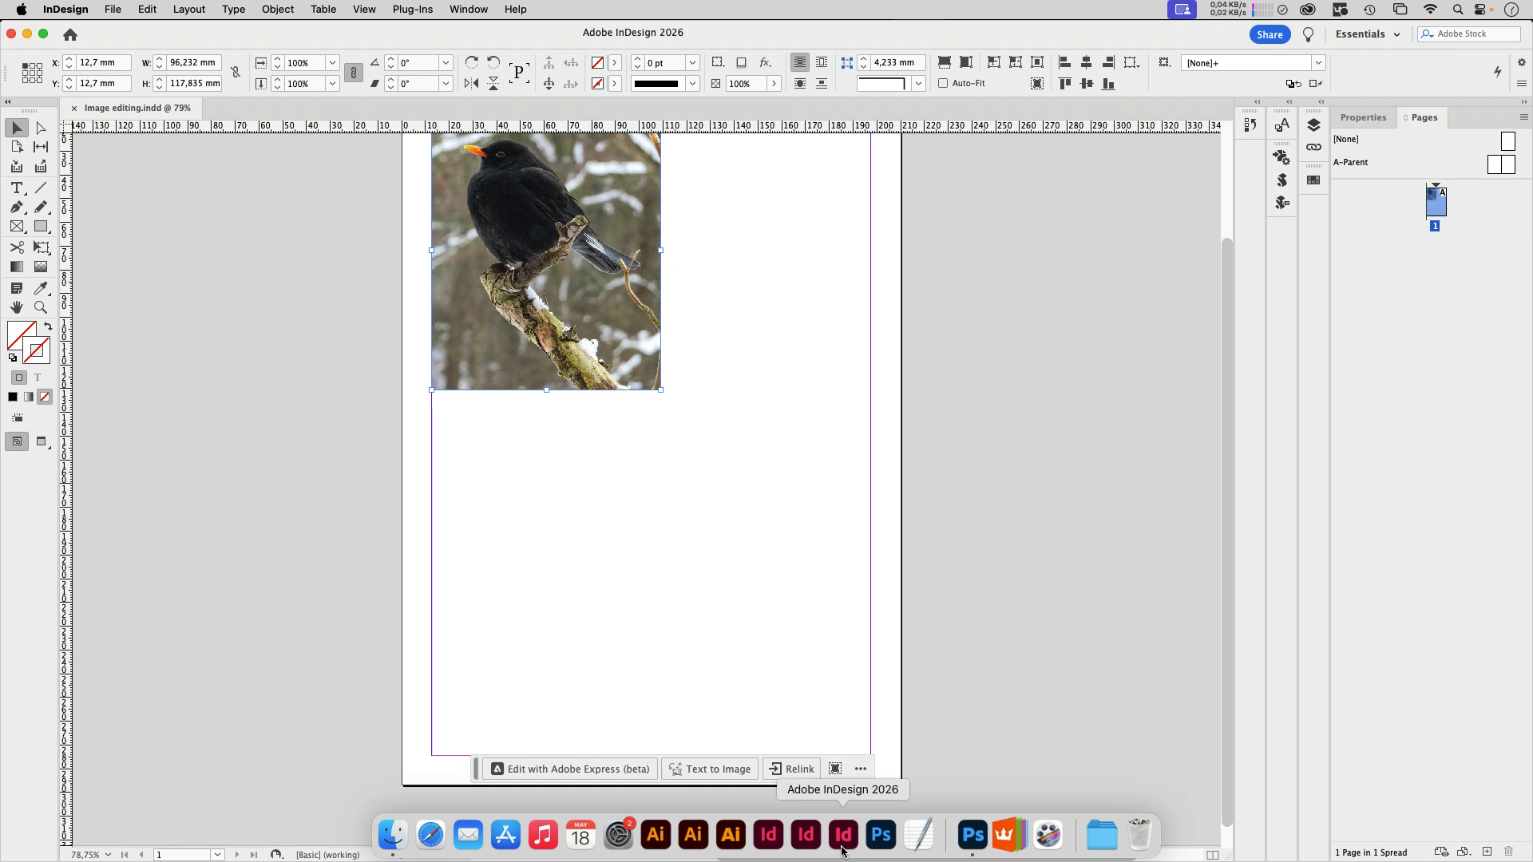
click(386, 834)
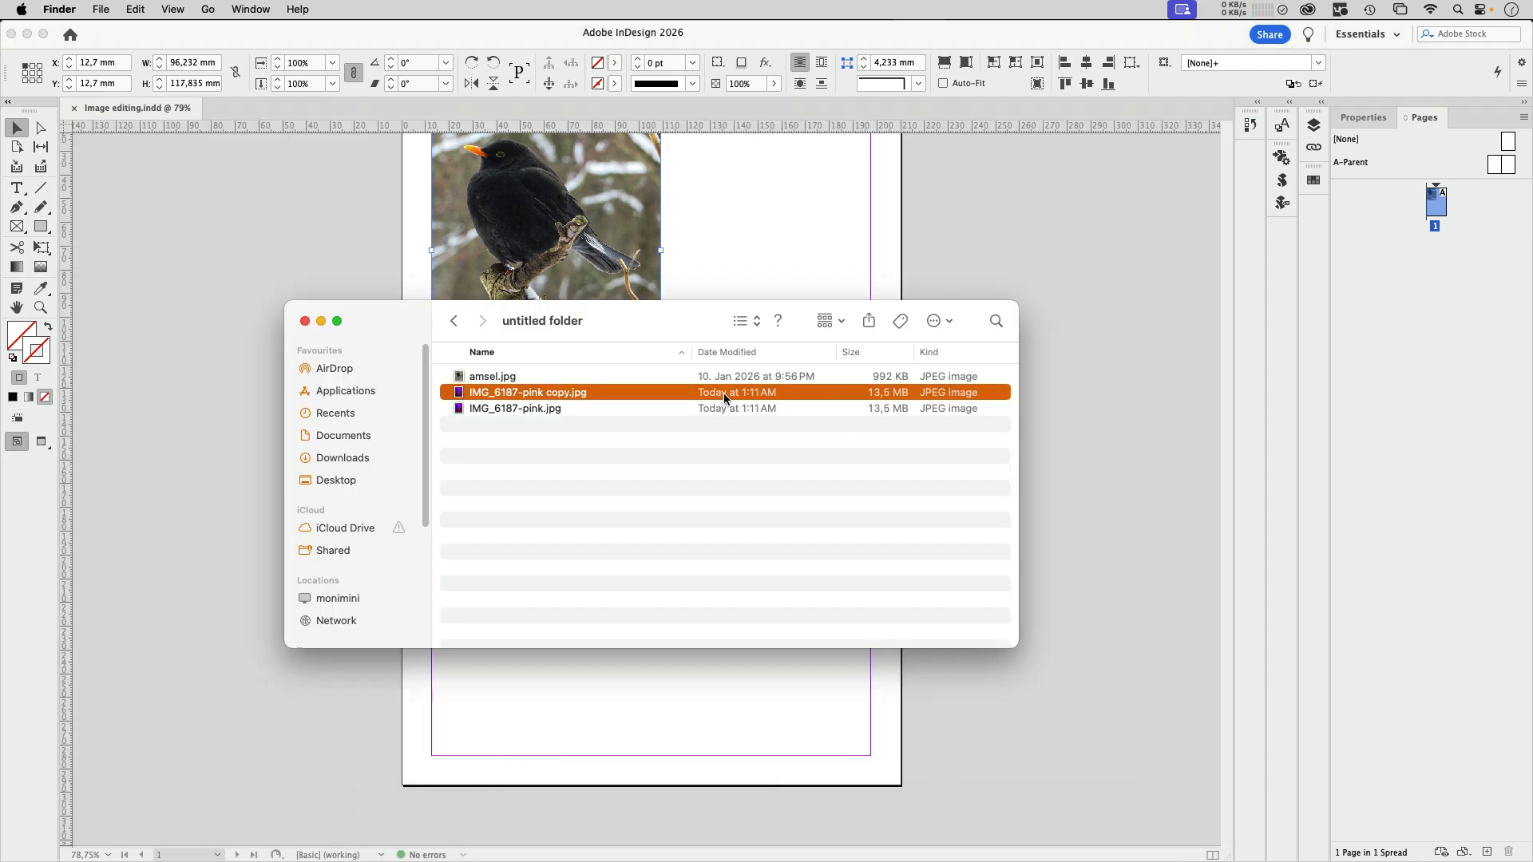
drag(573, 393, 698, 599)
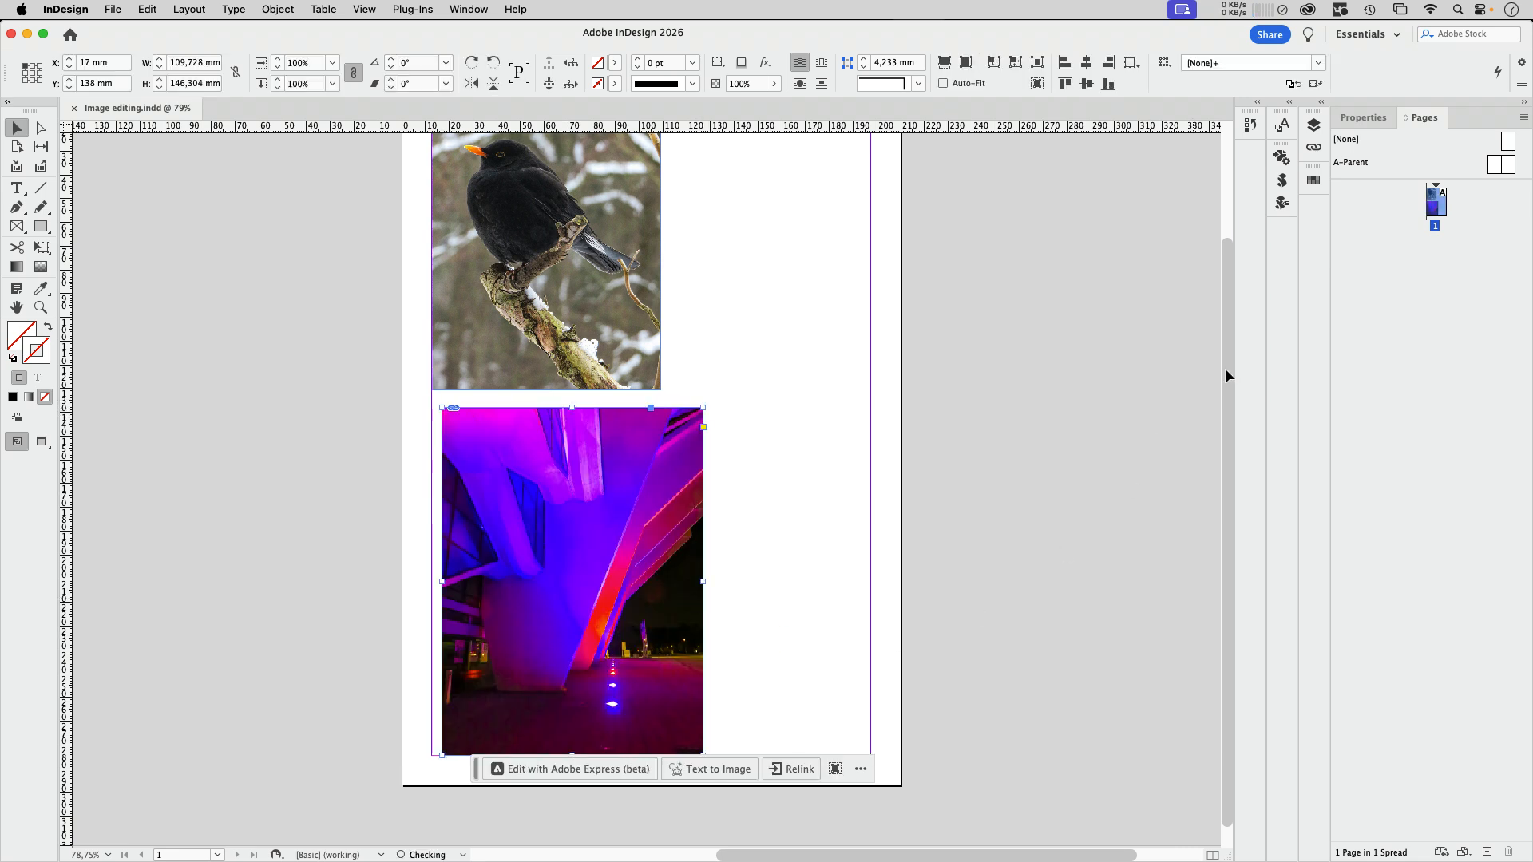
Show the placed copy's link information, then start an Adobe Express object insertion on it described as "Giant white dog photobombing the image".
click(1313, 149)
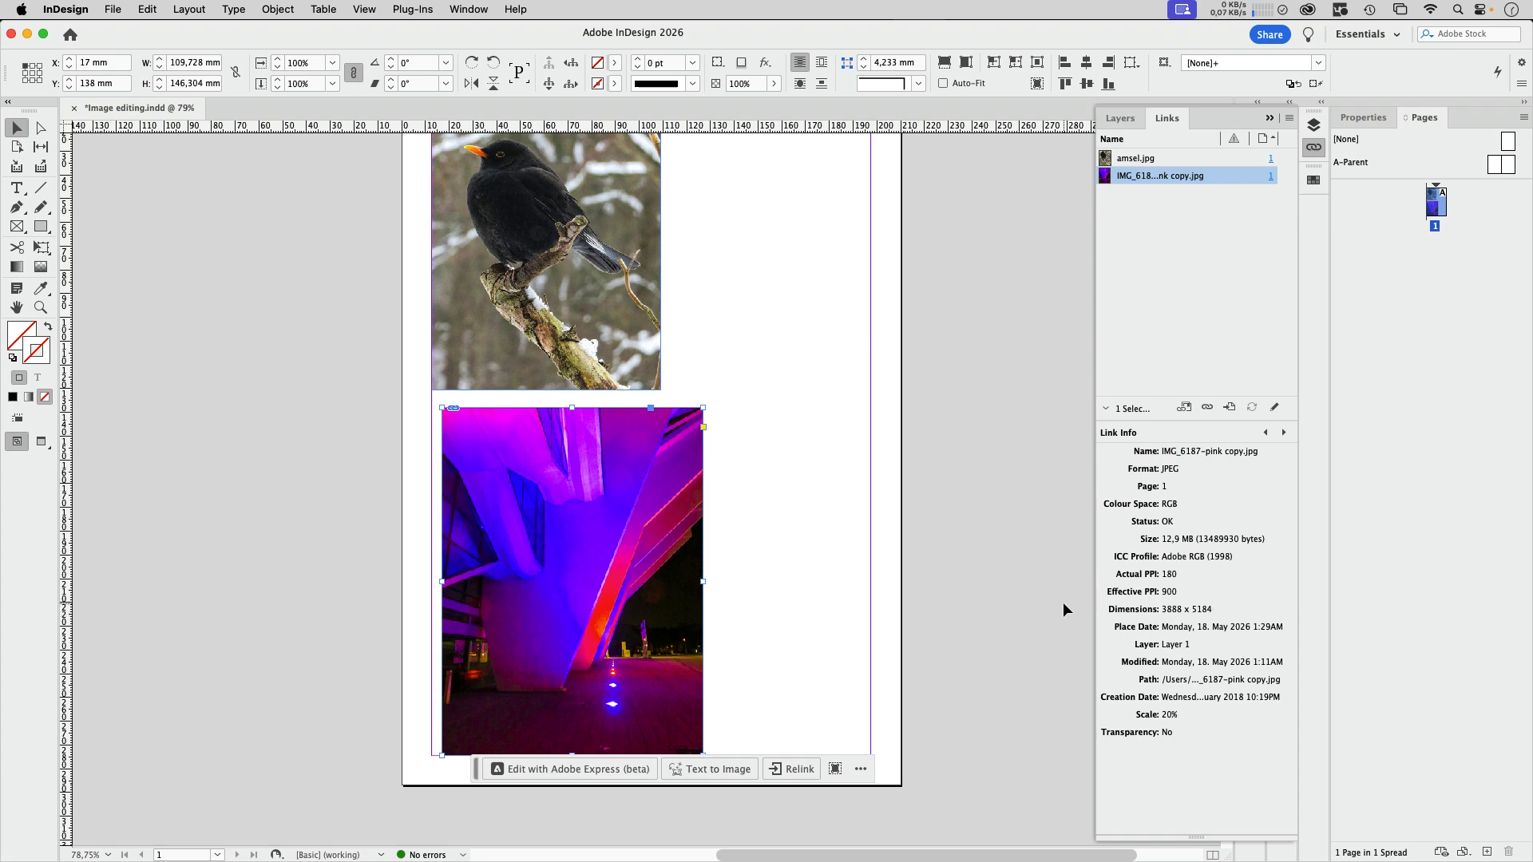
click(559, 768)
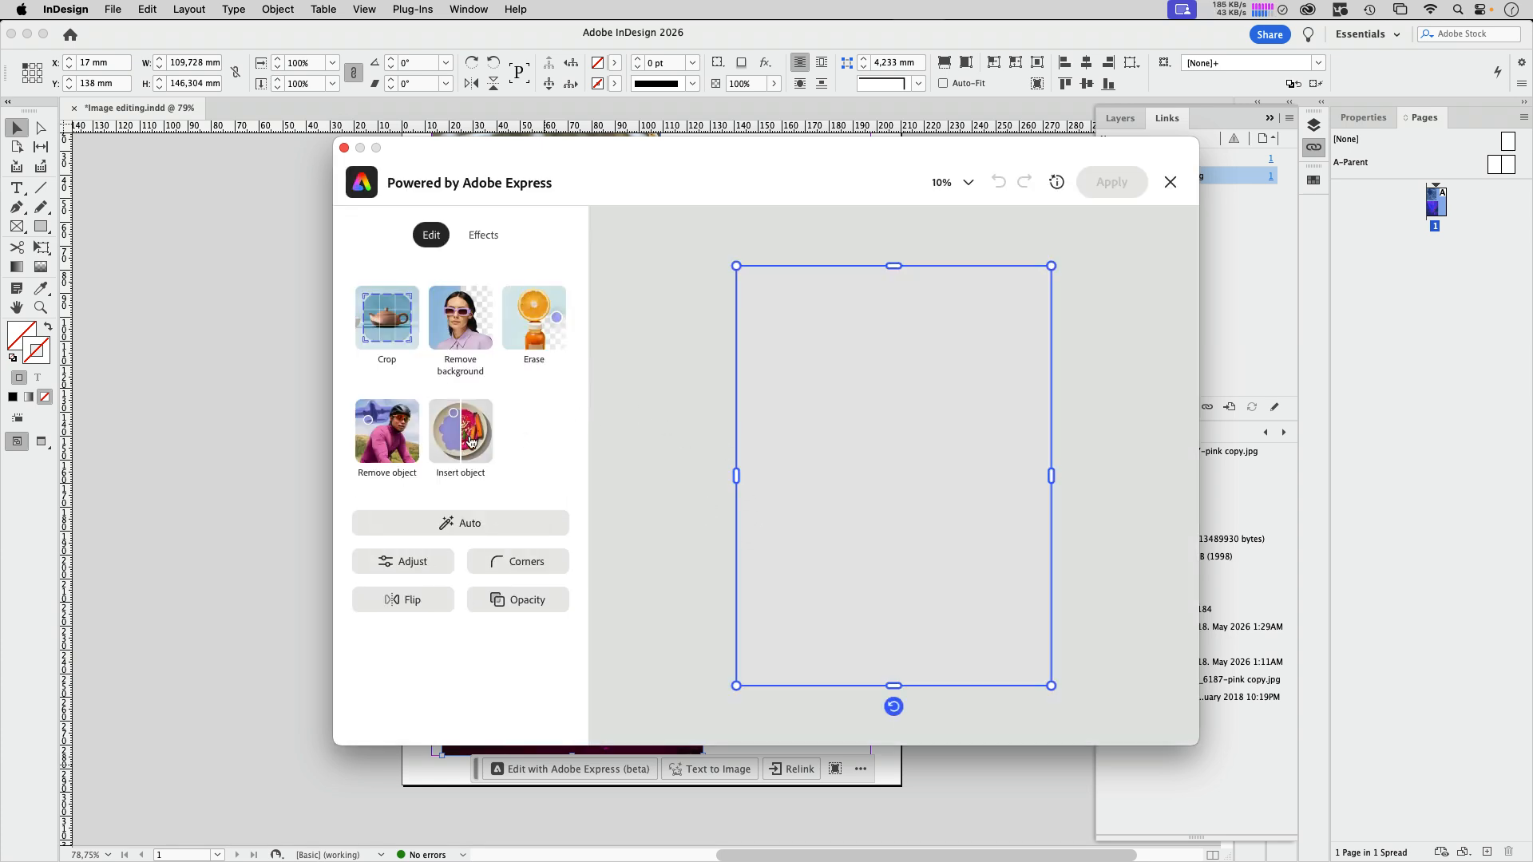
click(467, 439)
click(467, 332)
text(Gia)
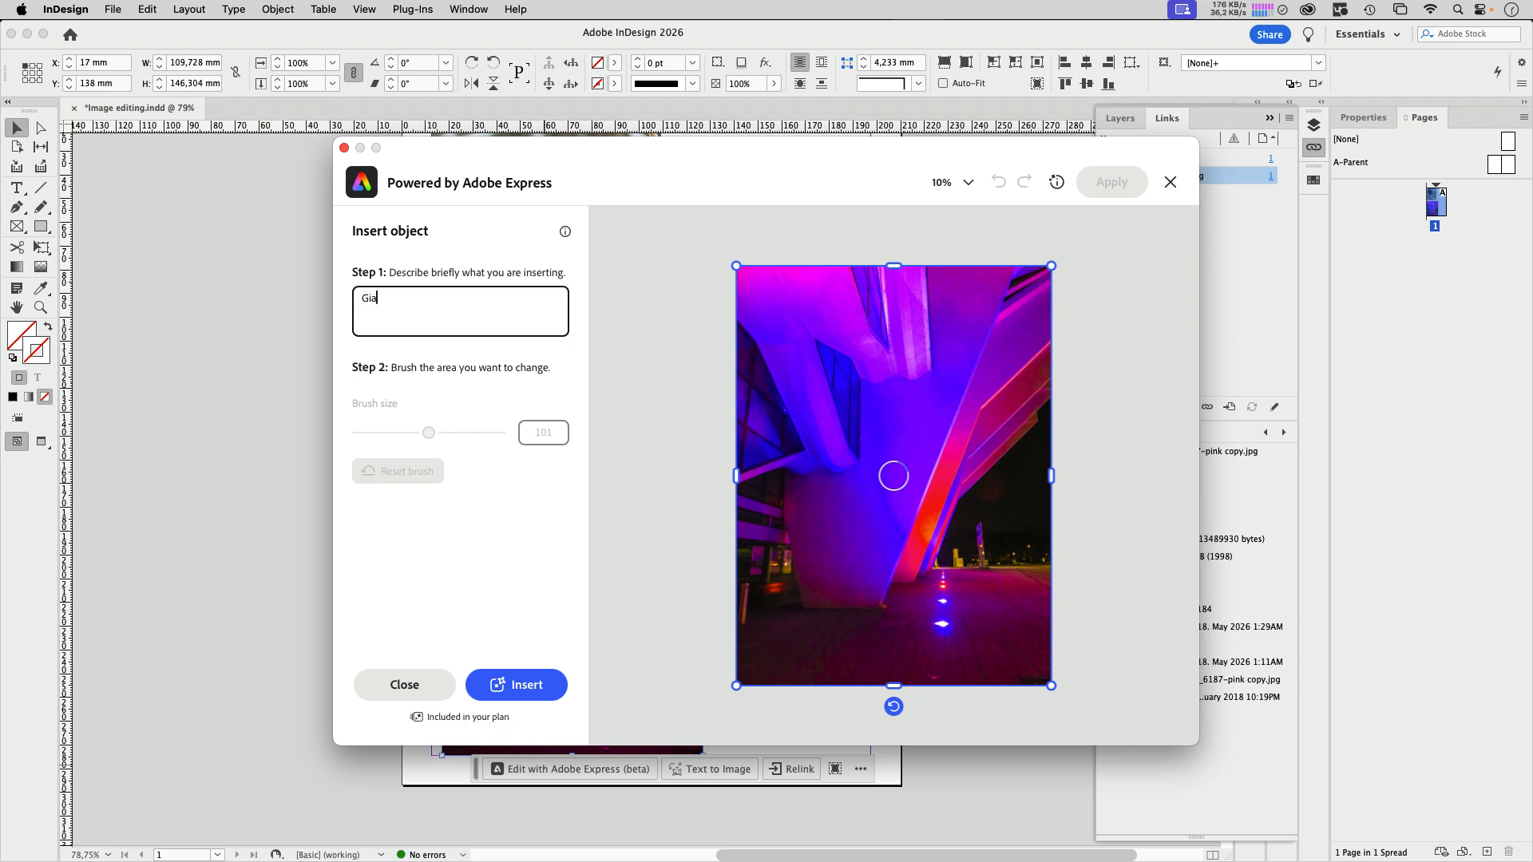
text(nt white dog photobombing the image)
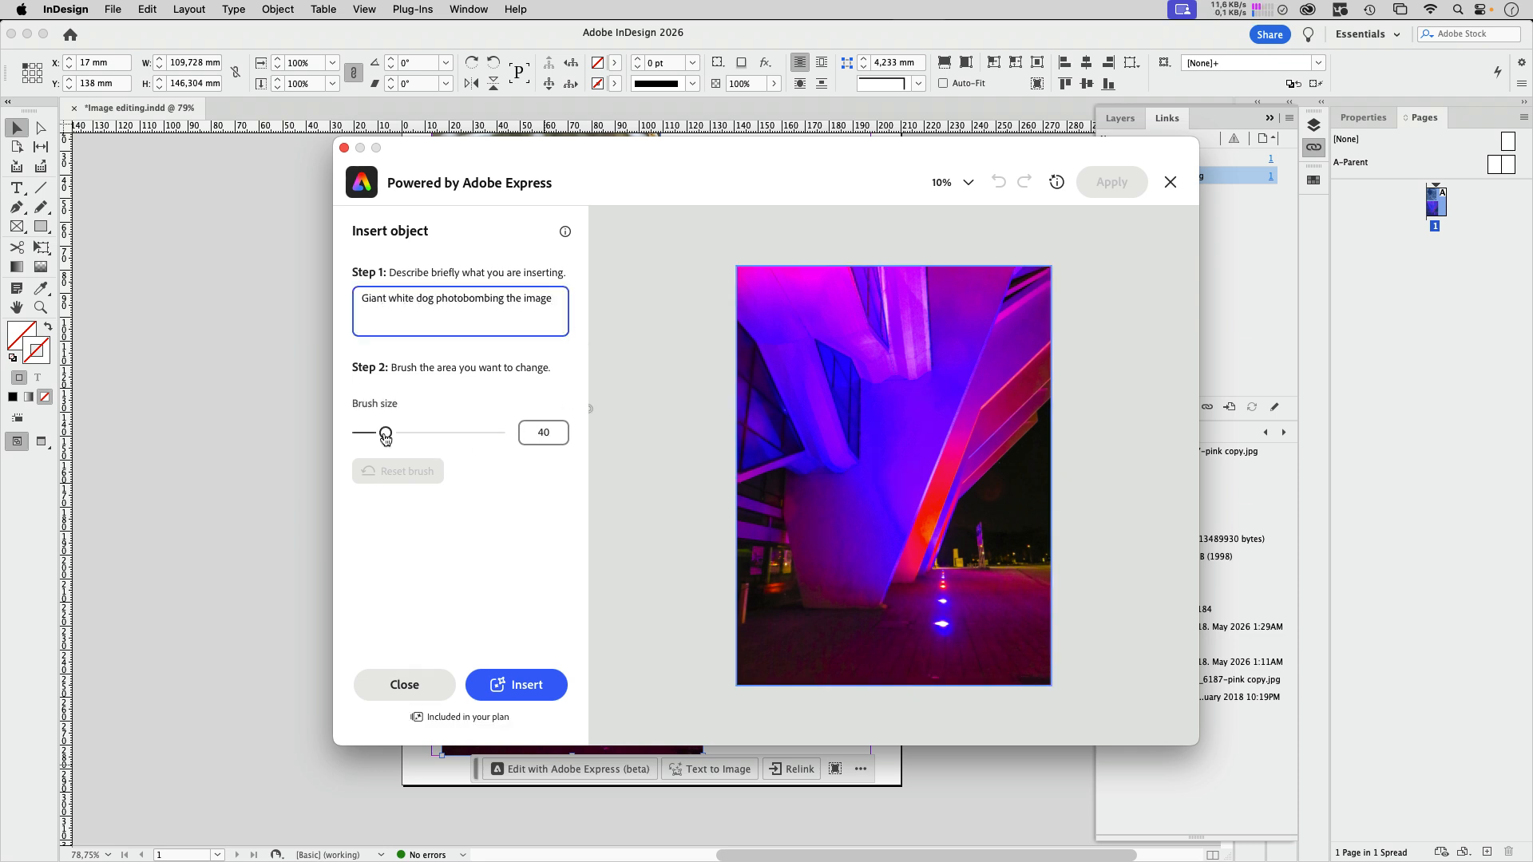
Set the brush size to 154, brush over the lower-left area of the image, and generate the inserted object.
drag(386, 431, 467, 436)
mouse_move(746, 511)
mouse_down()
mouse_move(896, 585)
mouse_move(735, 652)
mouse_move(901, 684)
mouse_move(722, 541)
mouse_up()
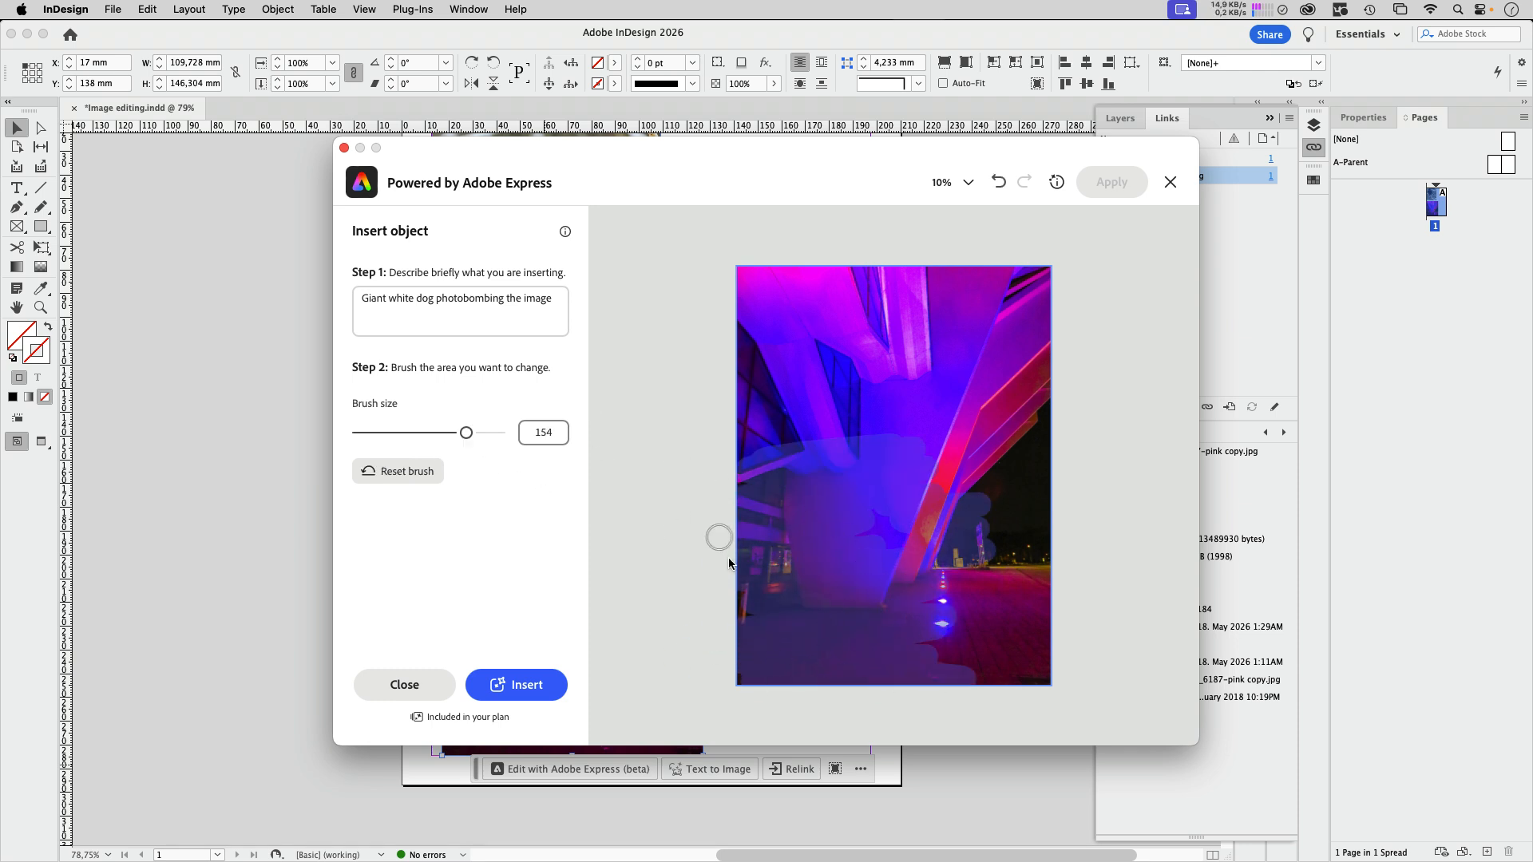
click(532, 687)
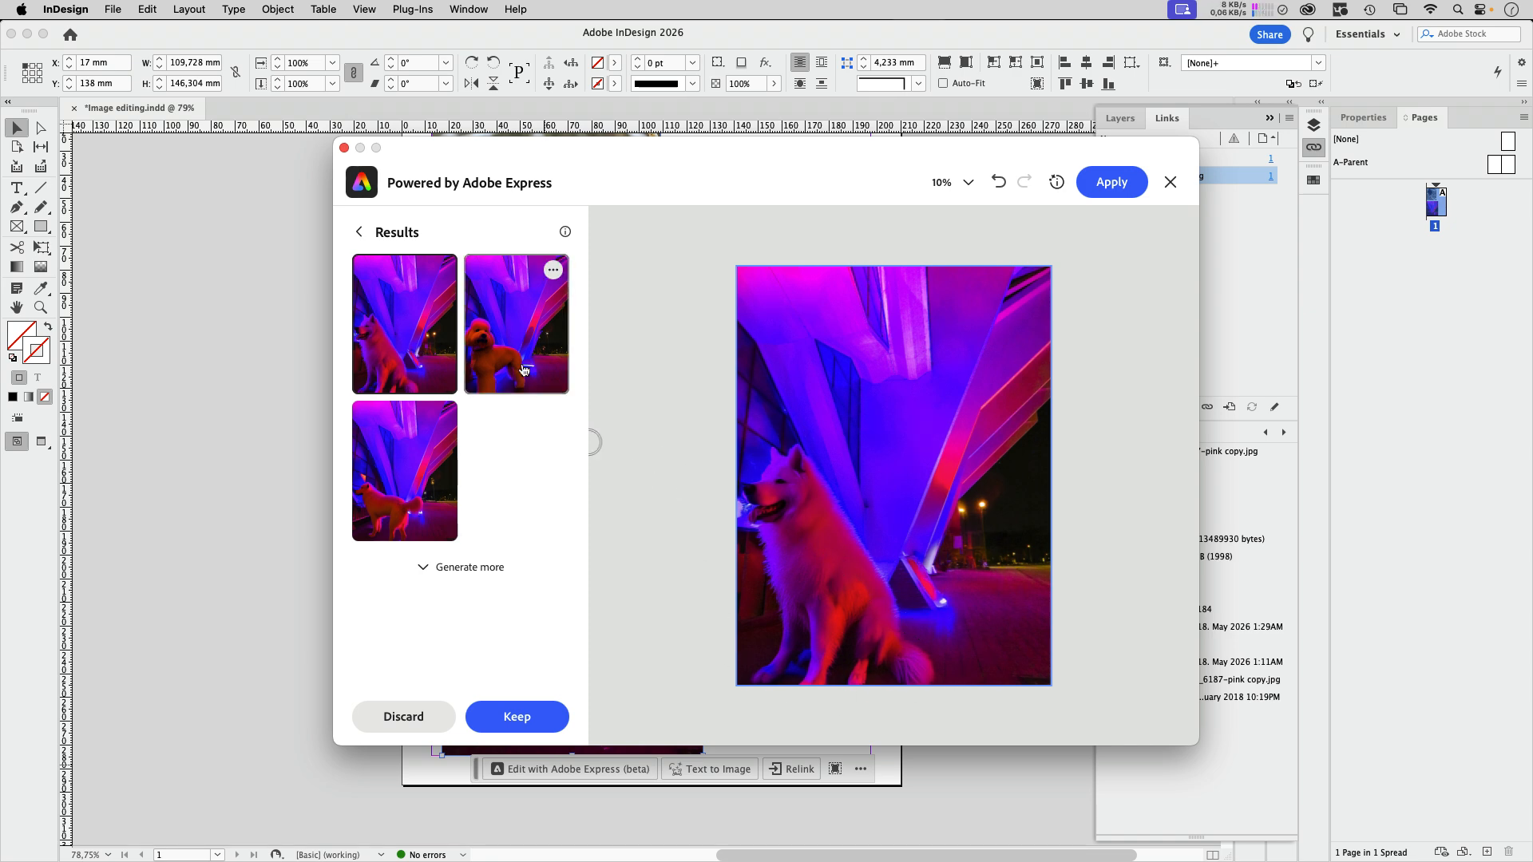
Compare the poodle variation with the first sitting-dog variation, apply the sitting dog, replace the original image, and dismiss the feedback request.
click(554, 372)
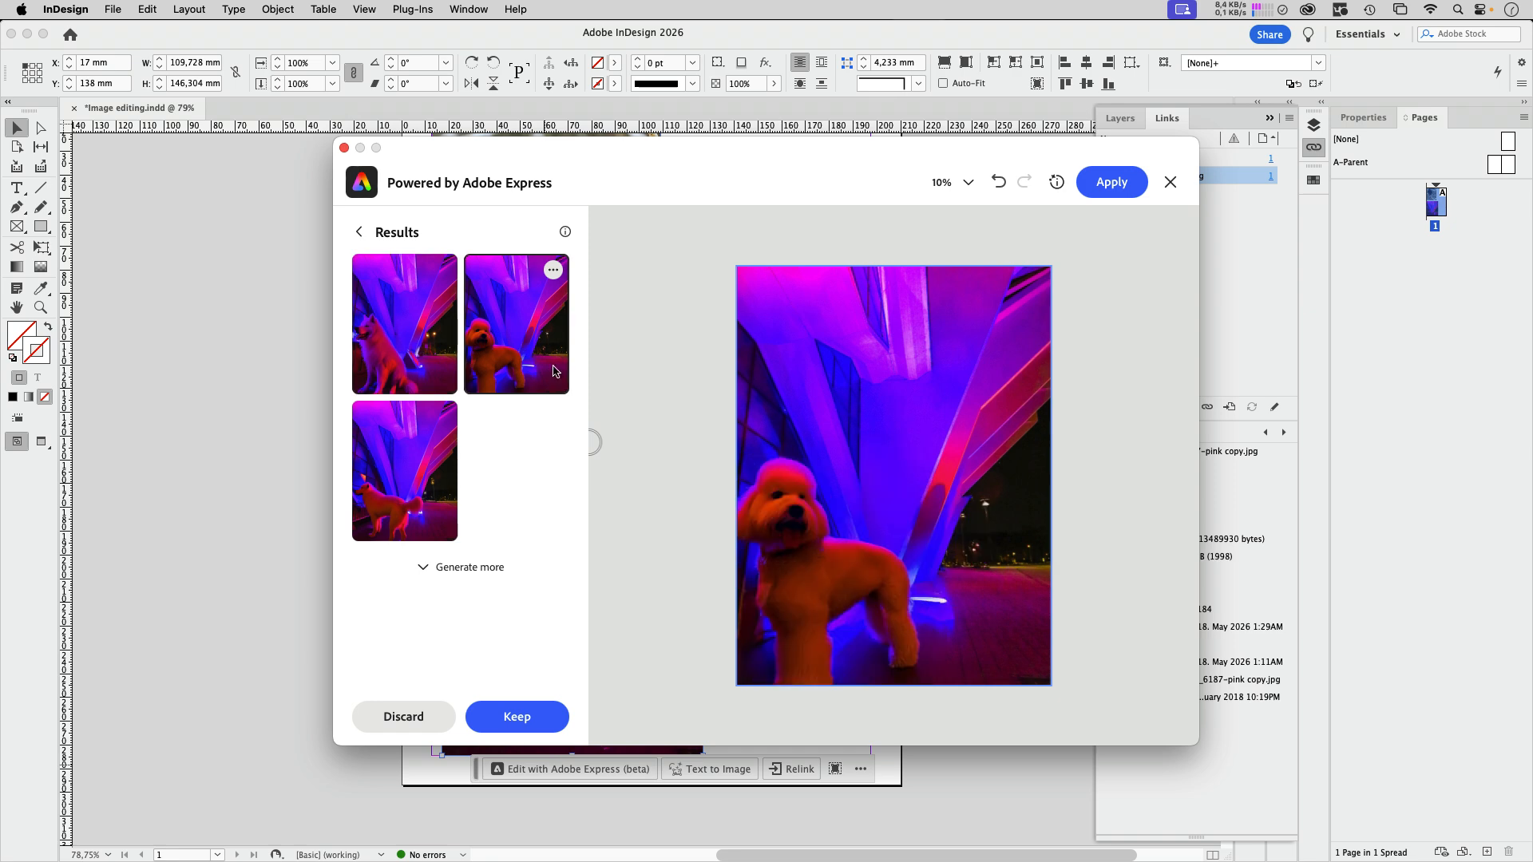
click(396, 337)
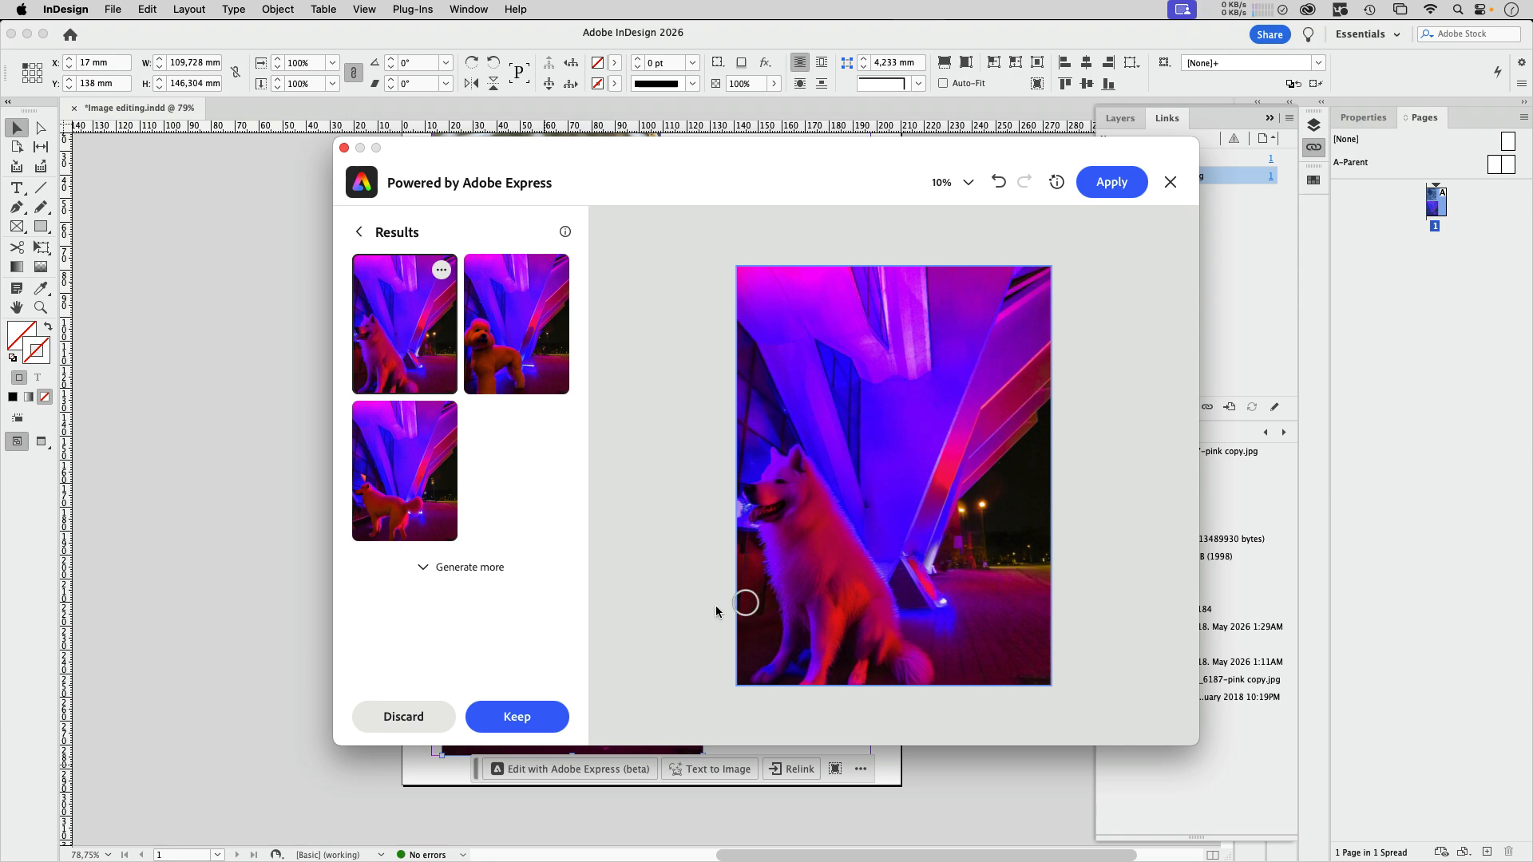
click(1114, 184)
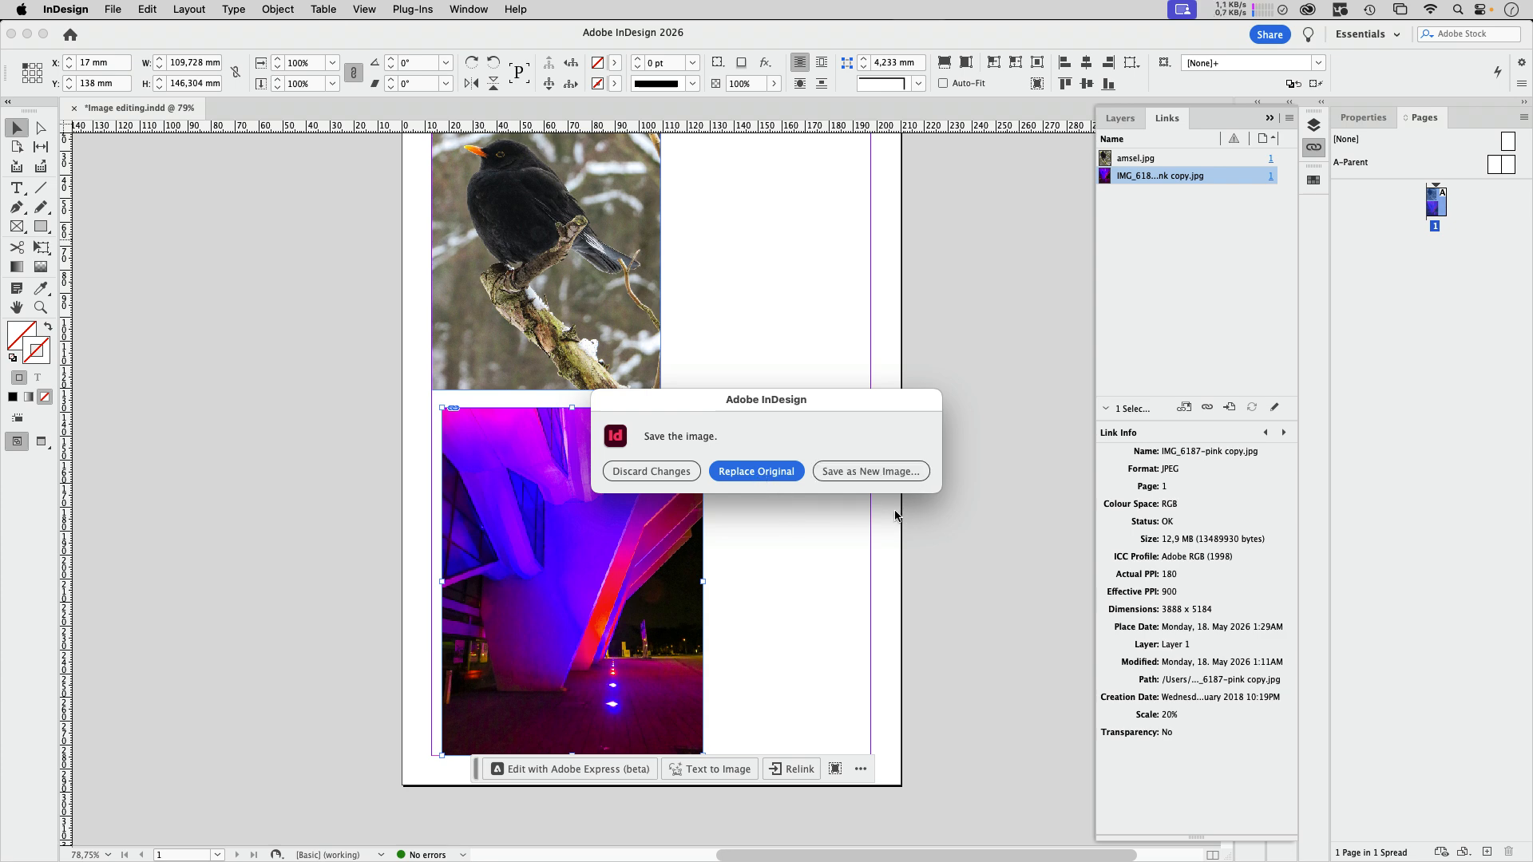
click(759, 472)
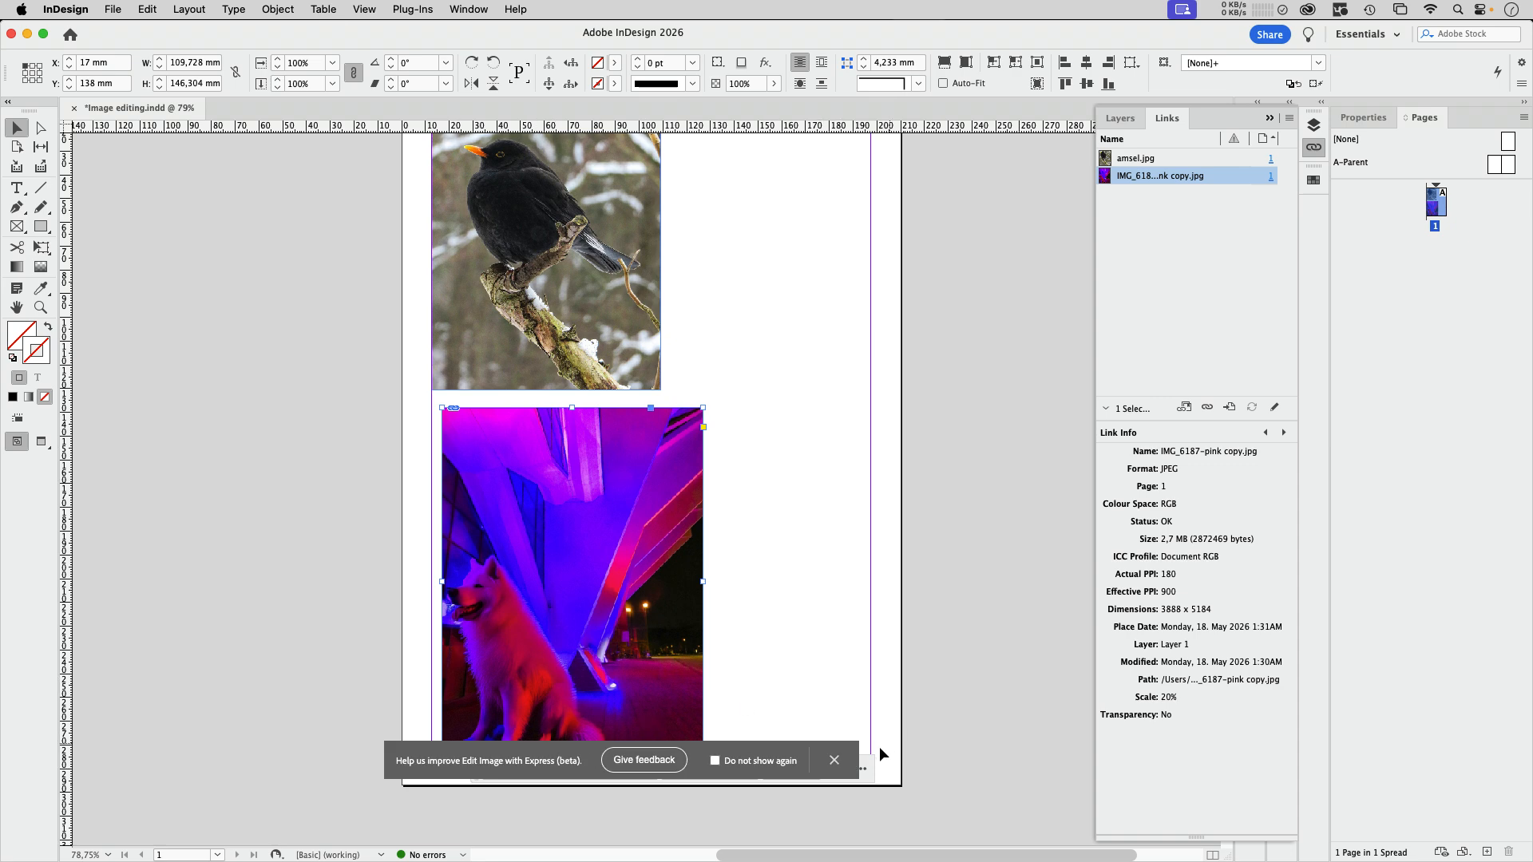
click(833, 760)
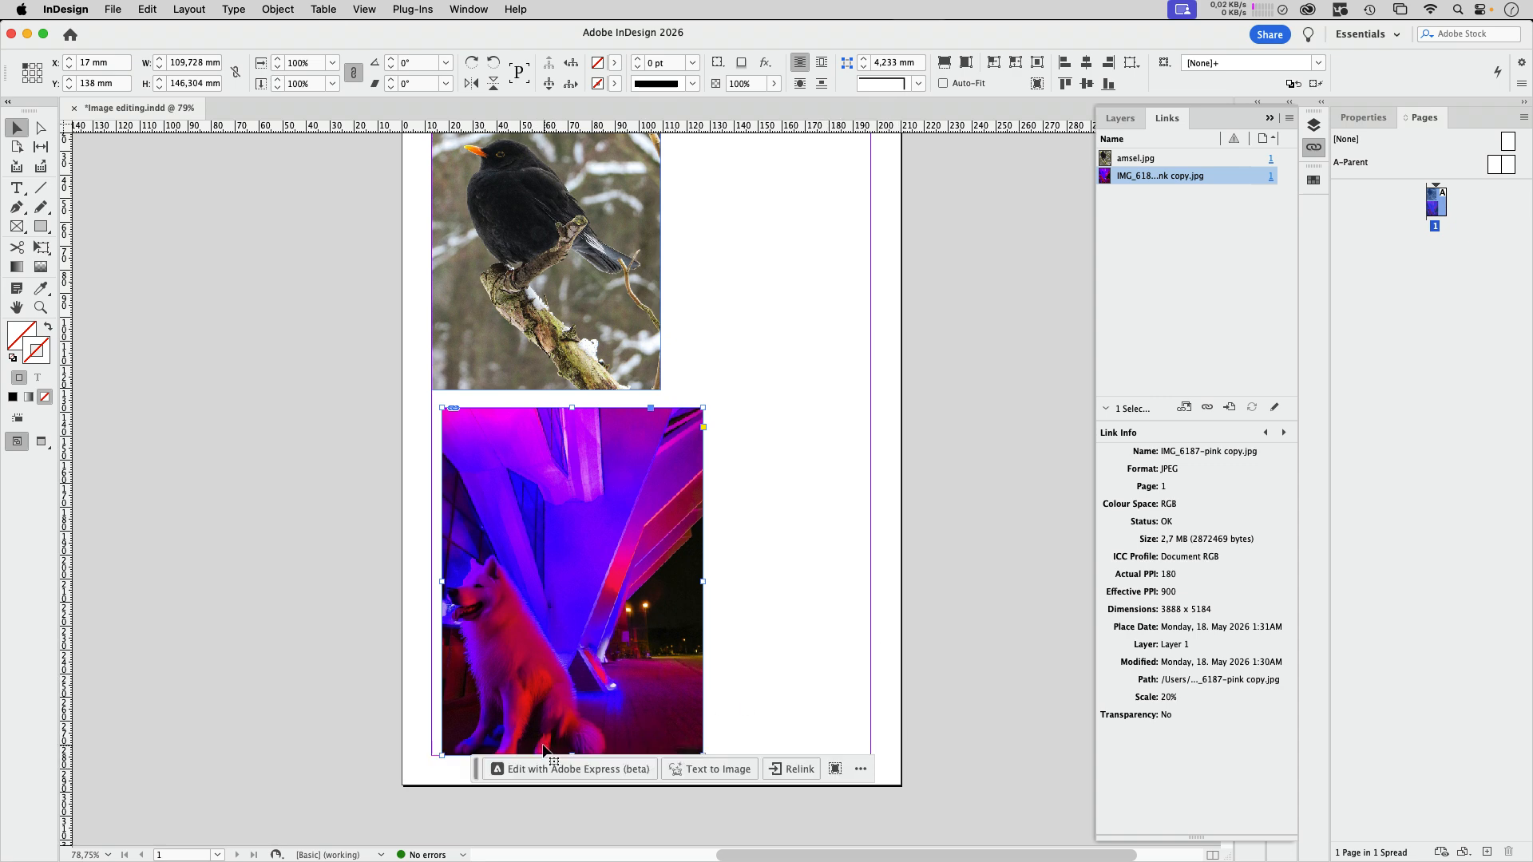
Preview the edited IMG_6187-pink copy.jpg in Finder and open it in Photoshop to inspect its properties.
click(399, 839)
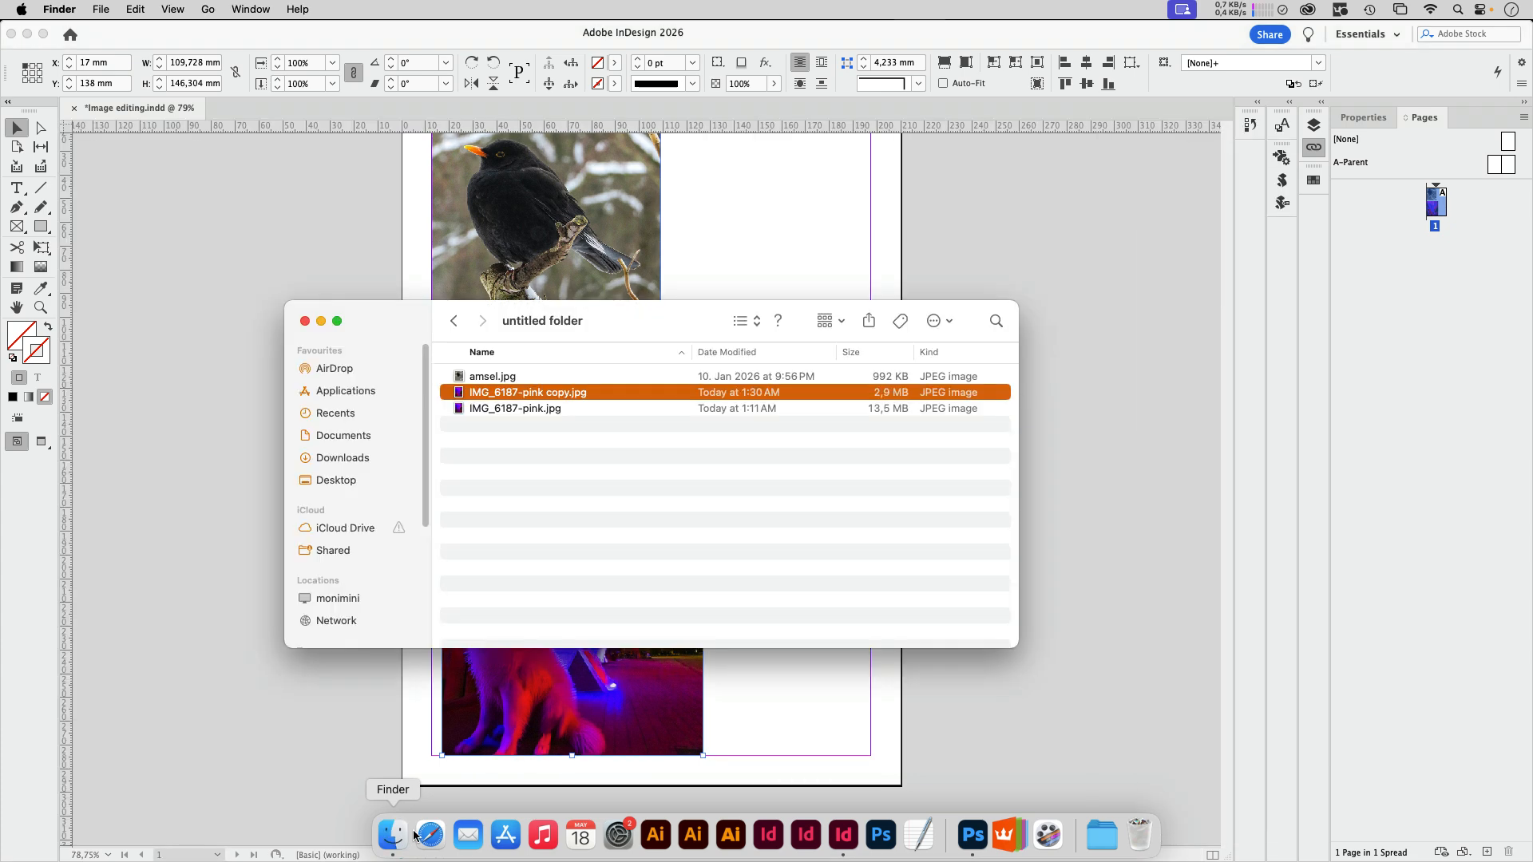
click(548, 476)
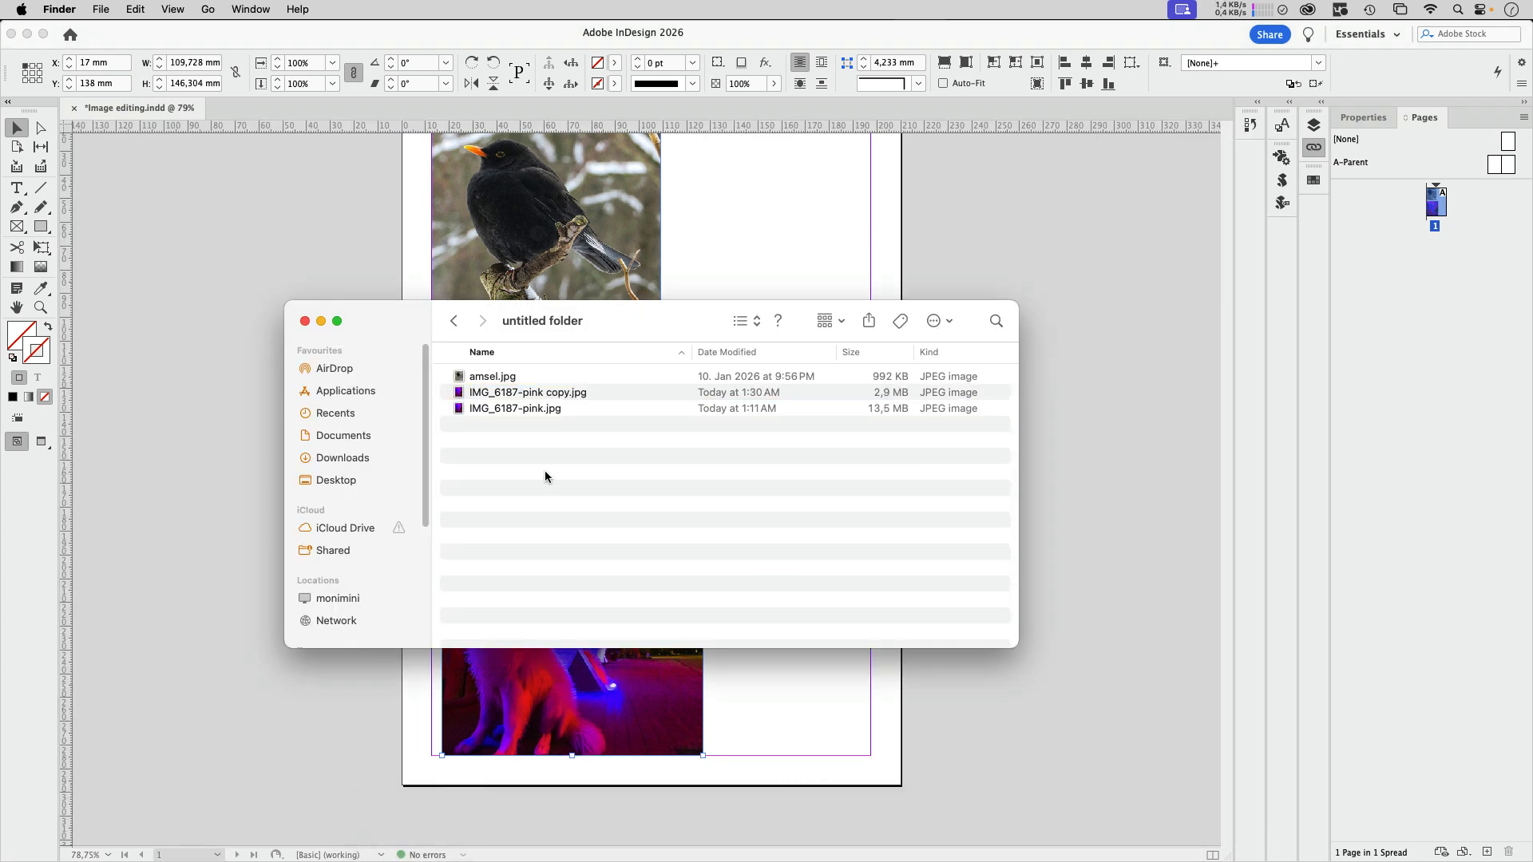
click(459, 394)
key(space)
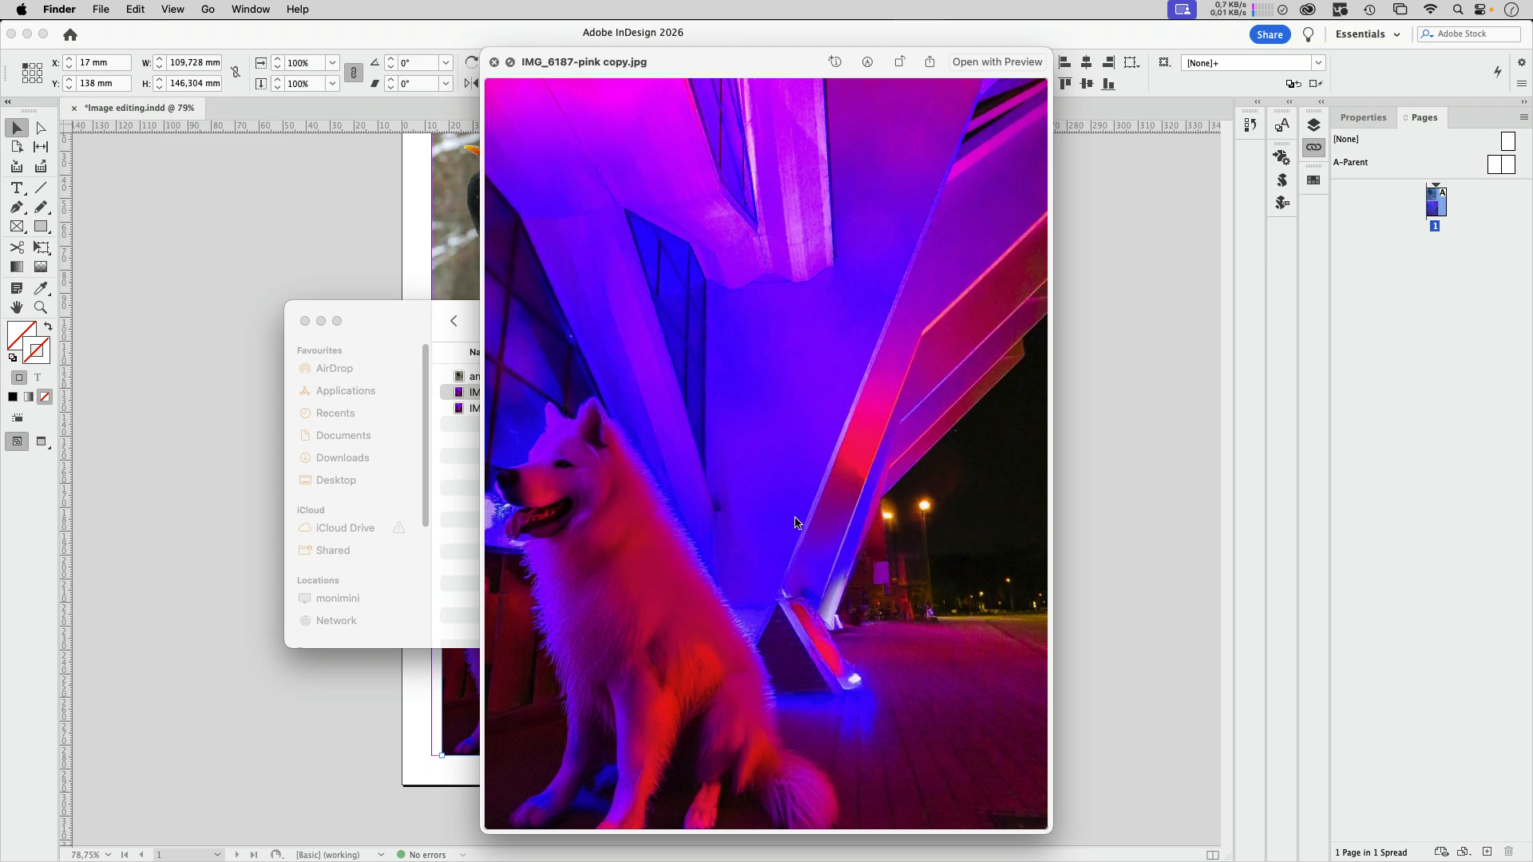
key(space)
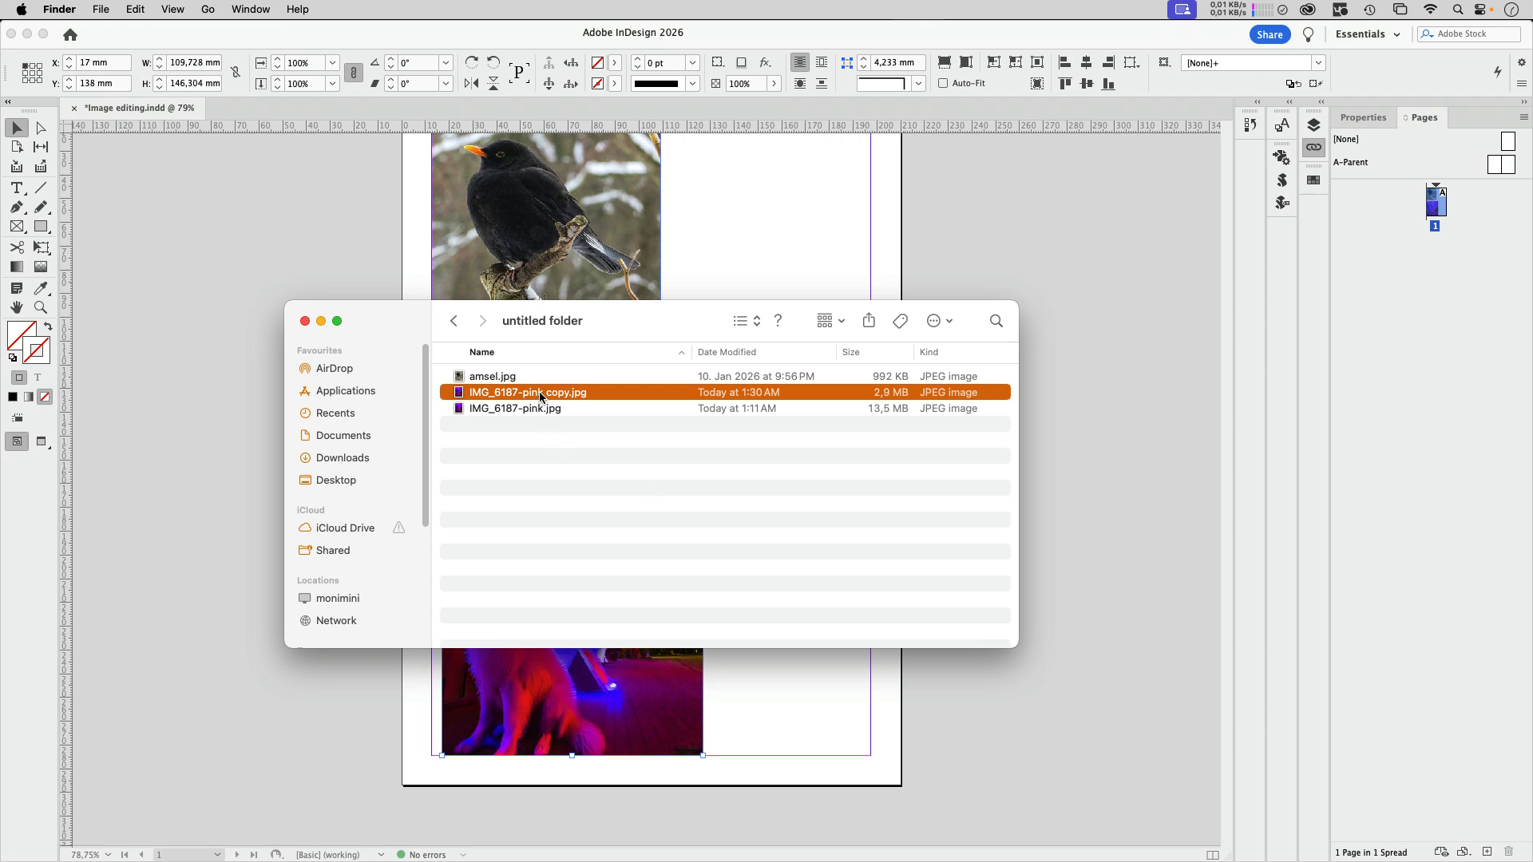
drag(539, 392, 984, 836)
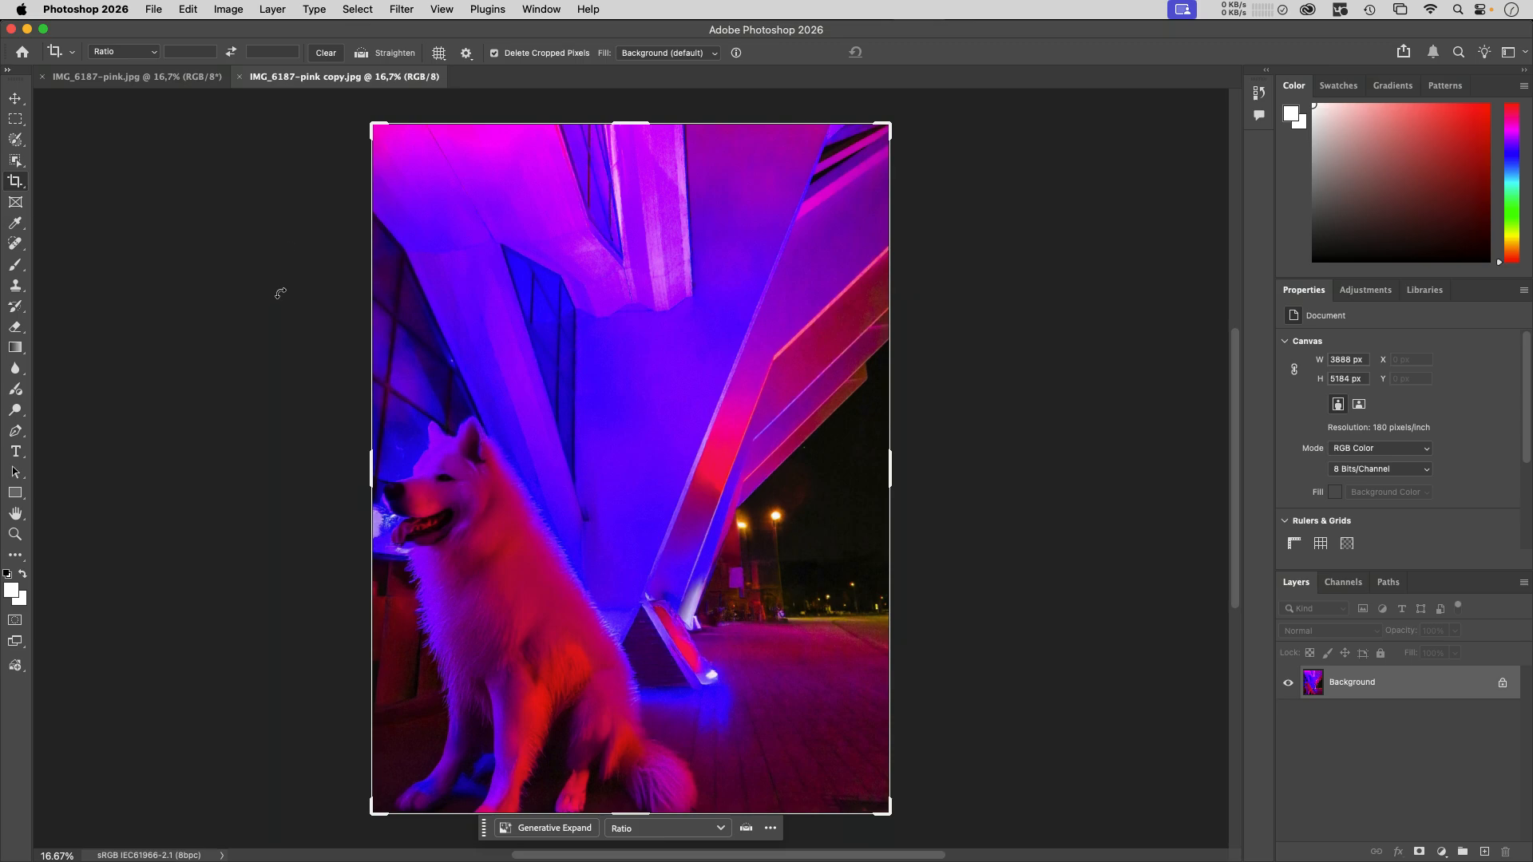
Return to InDesign and place the original IMG_6187-pink.jpg beside the dog image, about 110 × 146 mm at X 131 mm.
key(super+Tab)
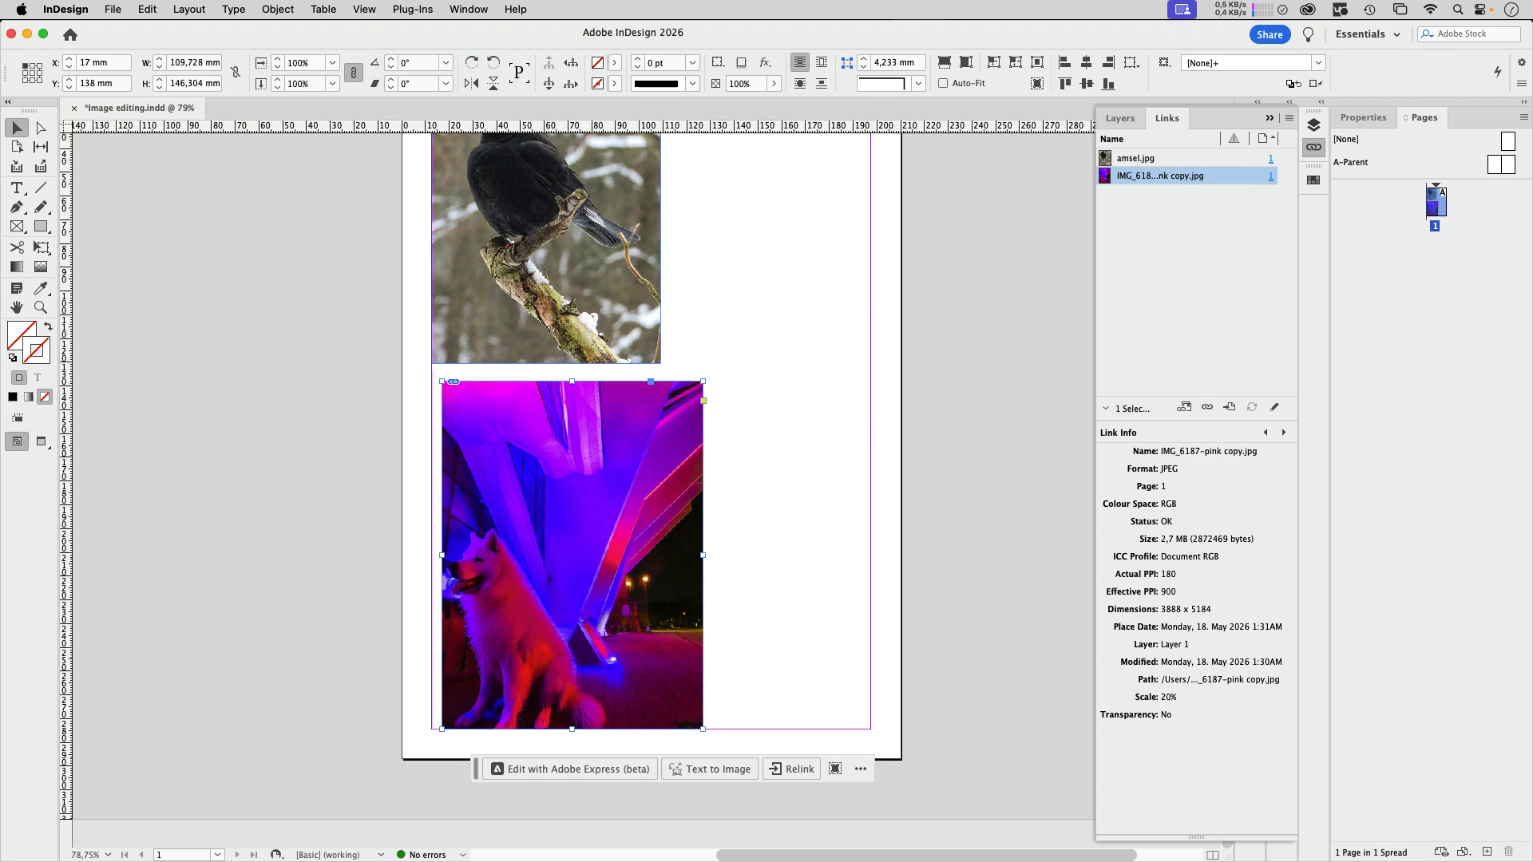
click(390, 836)
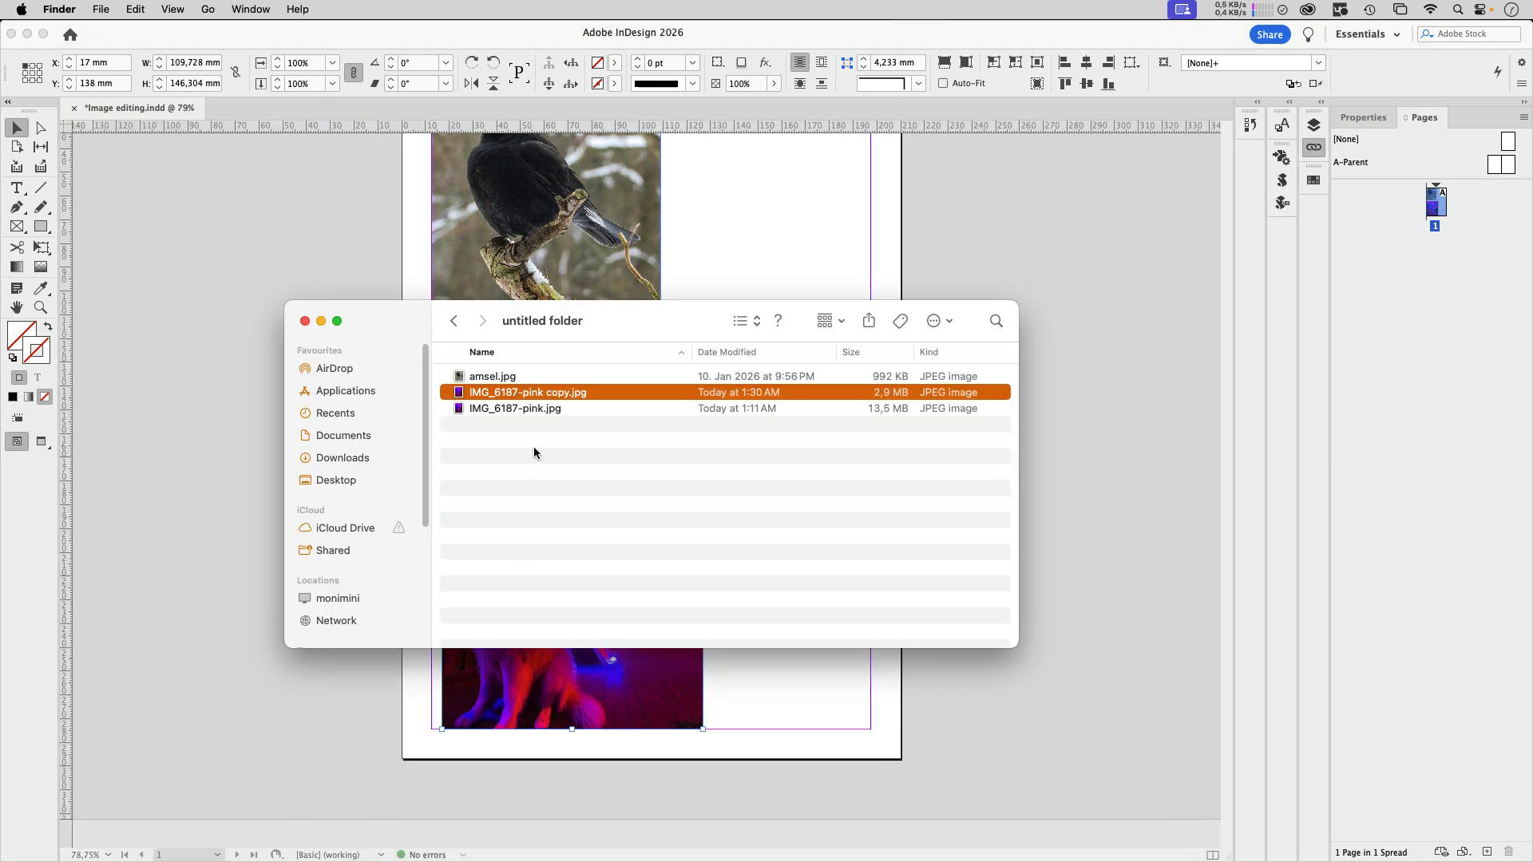
drag(543, 409, 806, 677)
drag(713, 383, 895, 728)
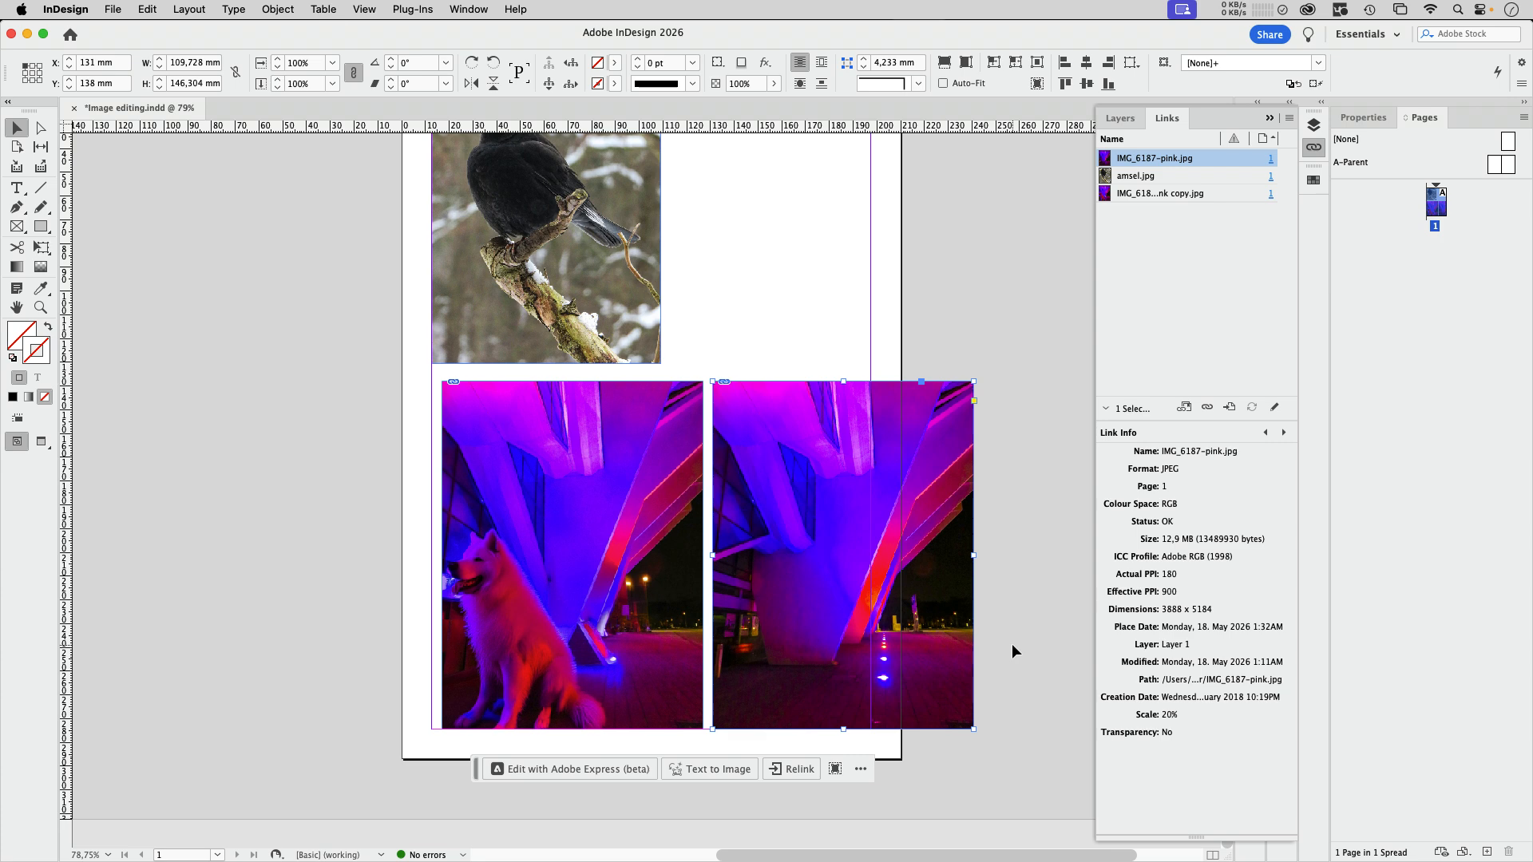
scroll(1012, 643, right, 4)
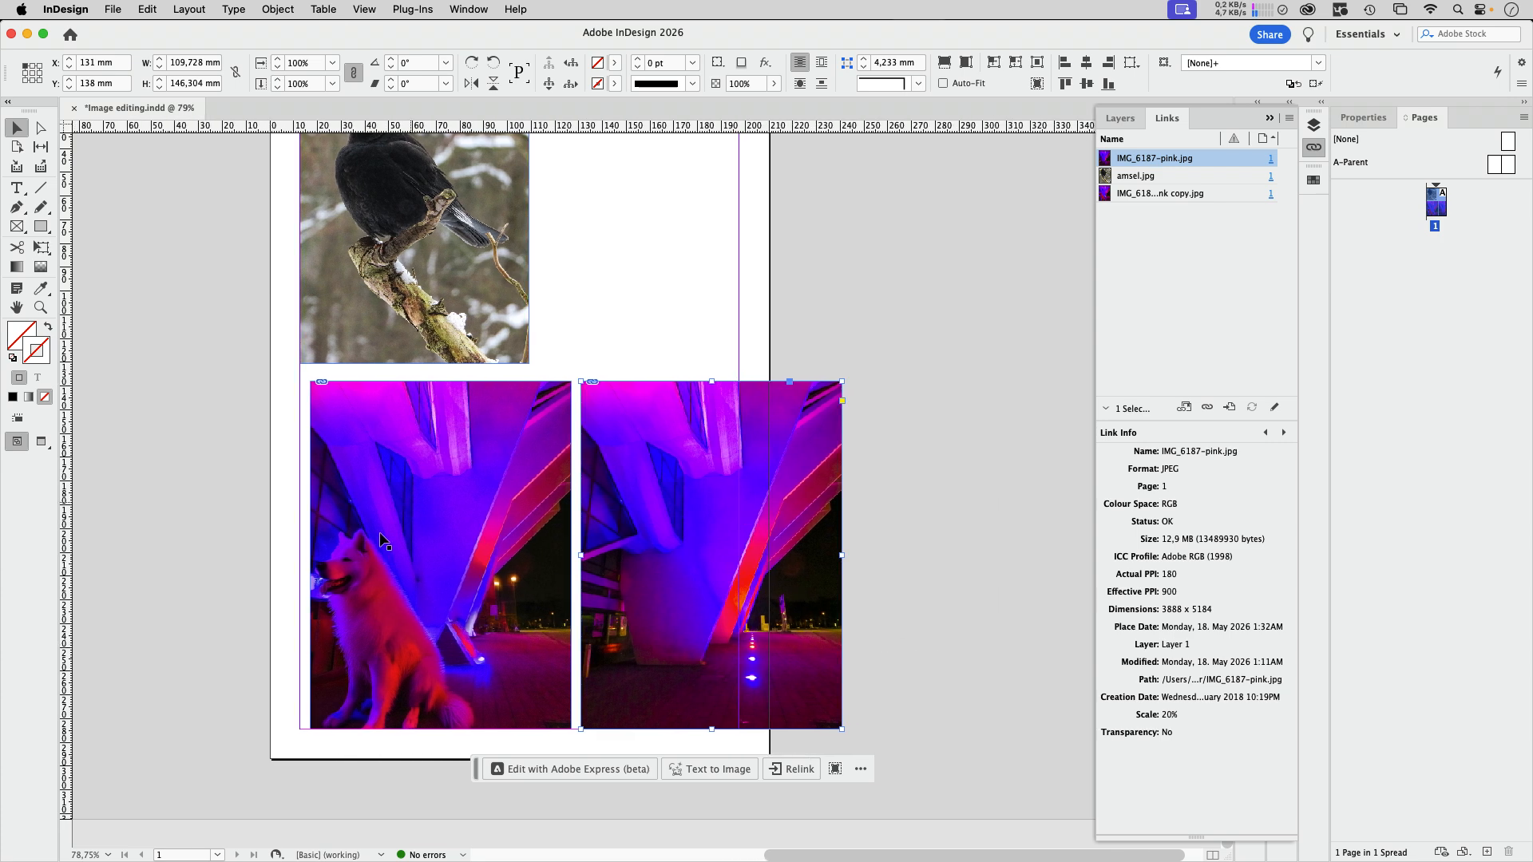